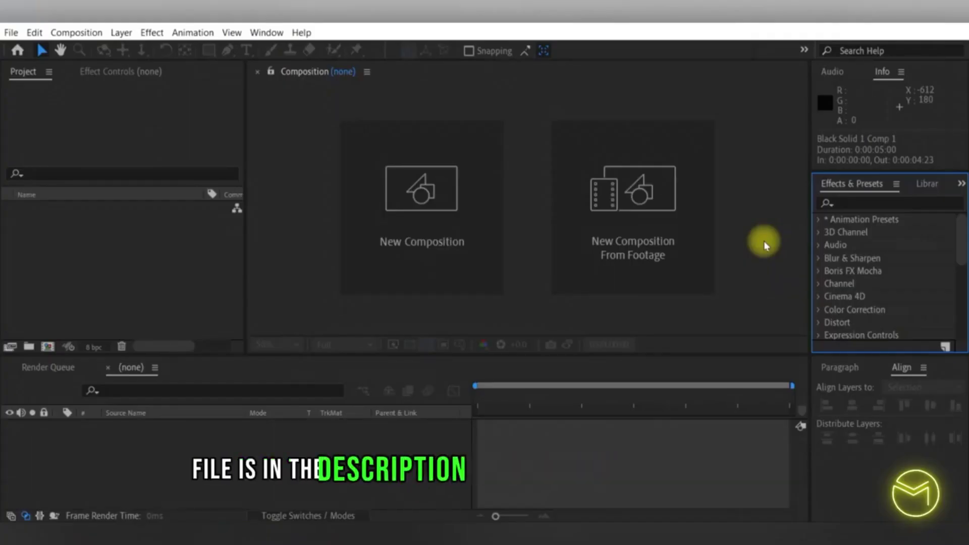
Step: Create a new 1920×1080 composition, Comp 1
left_click(92, 32)
left_click(105, 52)
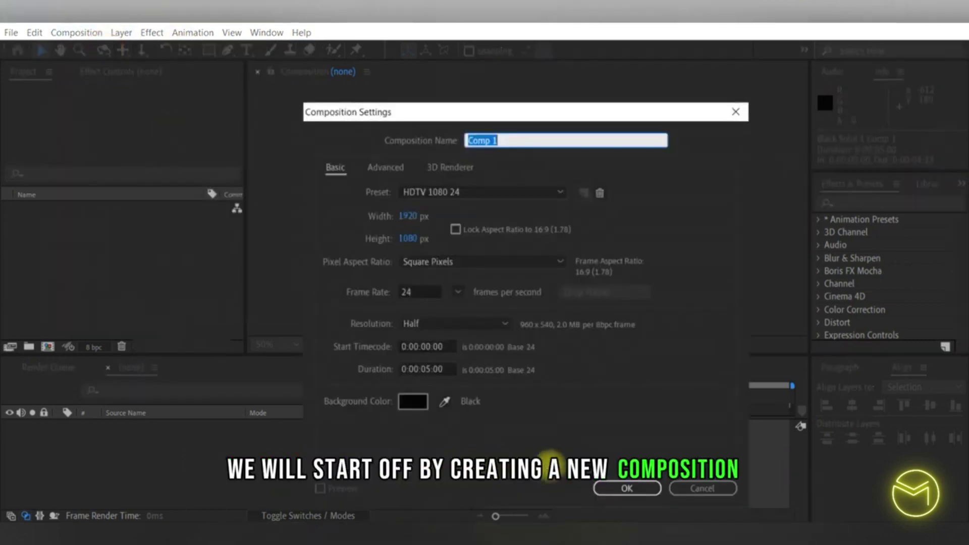
left_click(623, 488)
Step: Add a black solid layer, Black Solid 1, to Comp 1
left_click(118, 33)
mouse_move(126, 50)
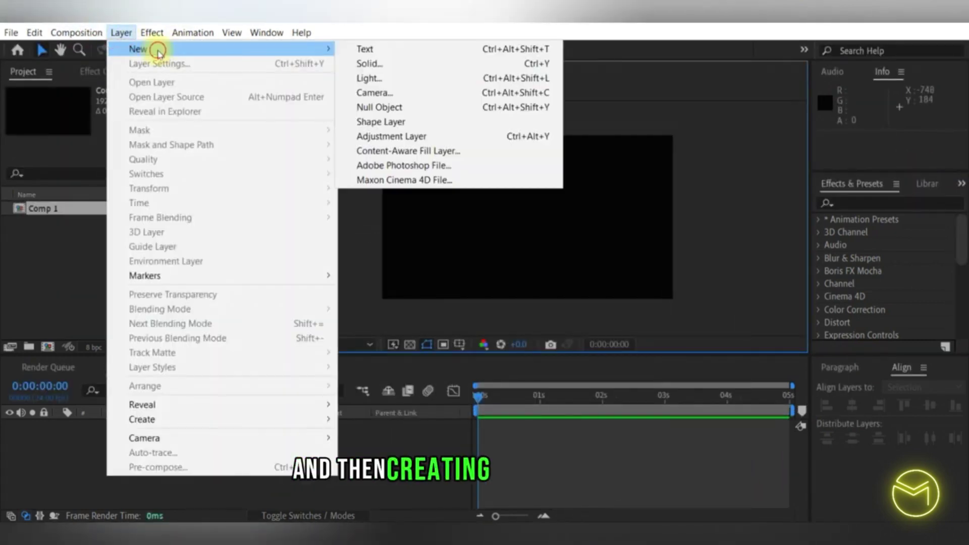
left_click(396, 63)
left_click(586, 440)
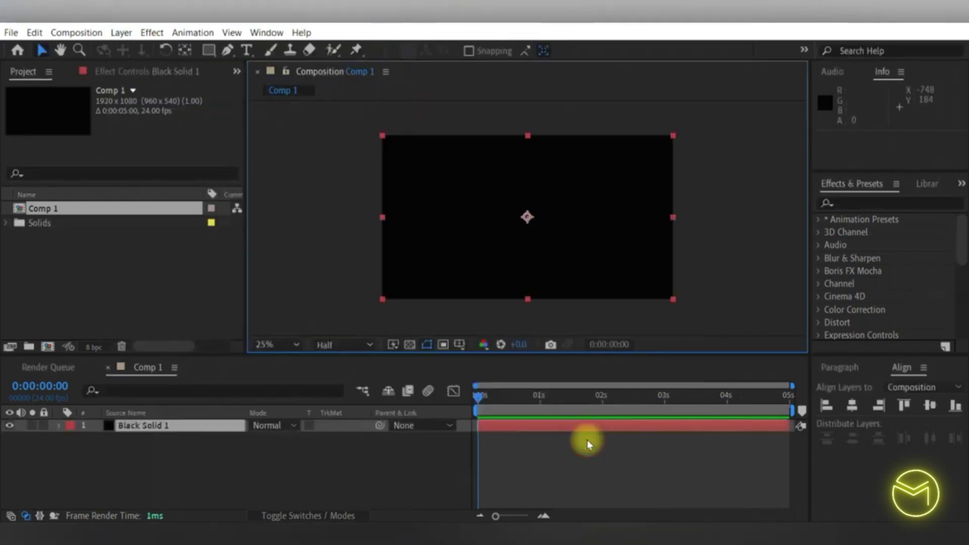
left_click(864, 203)
Step: Apply Fractal Noise to the solid with Strings fractal type and Spline noise
type("fract")
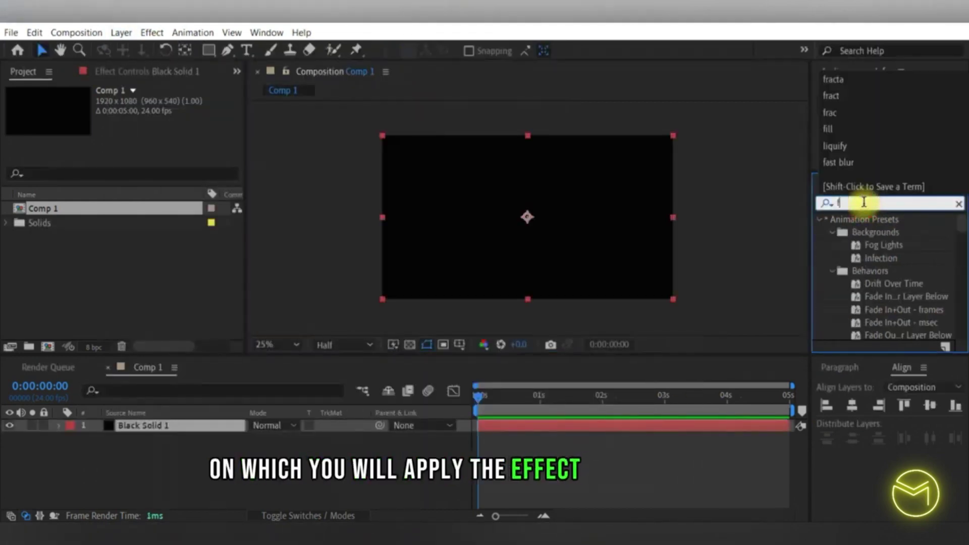
double_click(890, 322)
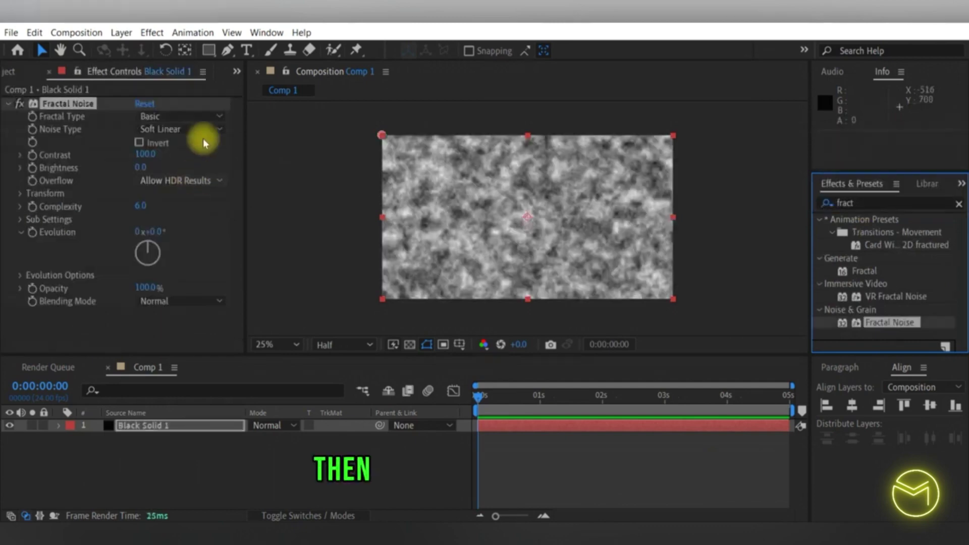
left_click(188, 117)
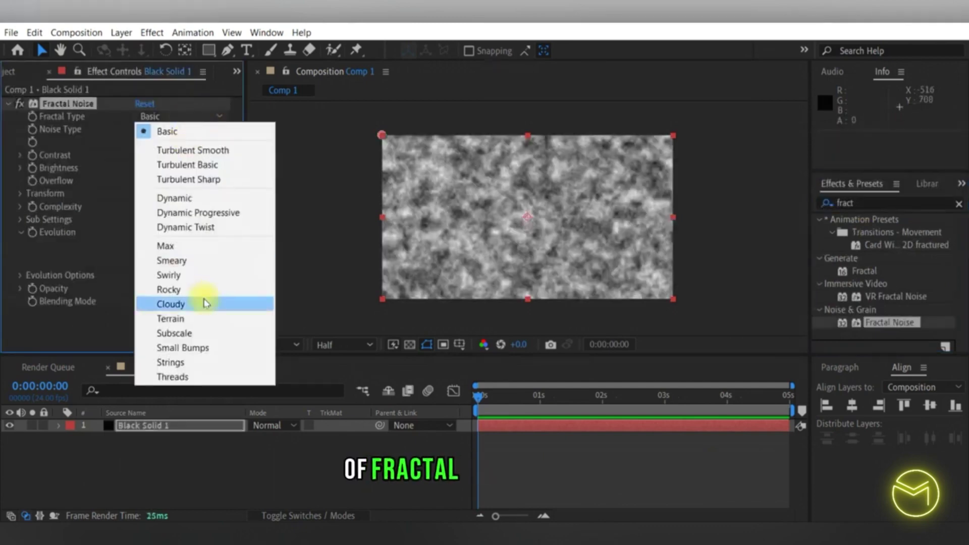
left_click(201, 362)
left_click(175, 130)
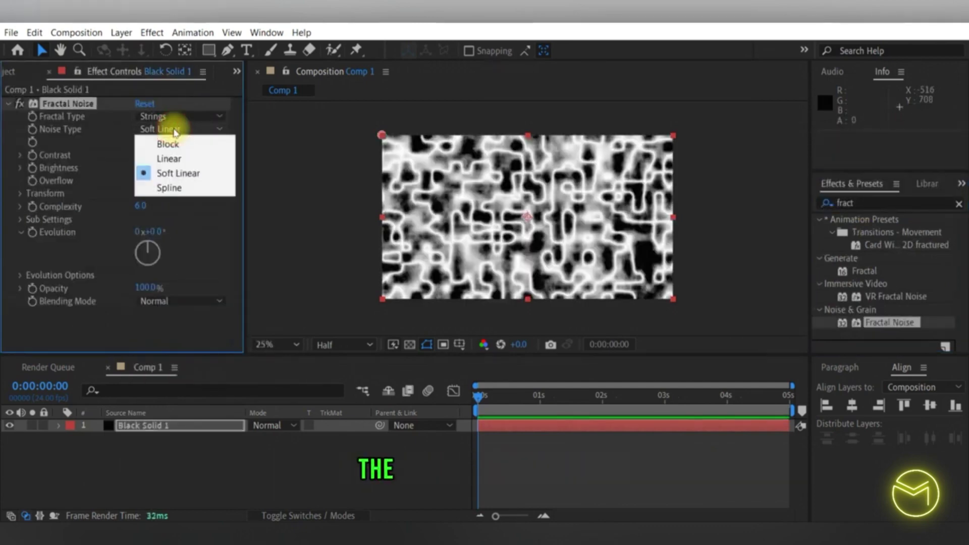
left_click(168, 188)
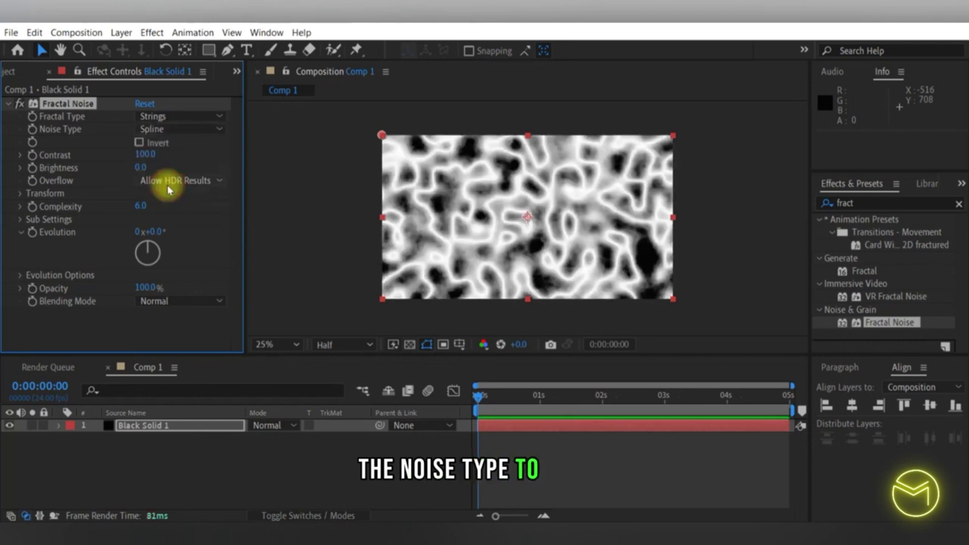
Step: Set Fractal Noise Contrast to 200, Brightness to 15 and Complexity to 2
left_click(148, 155)
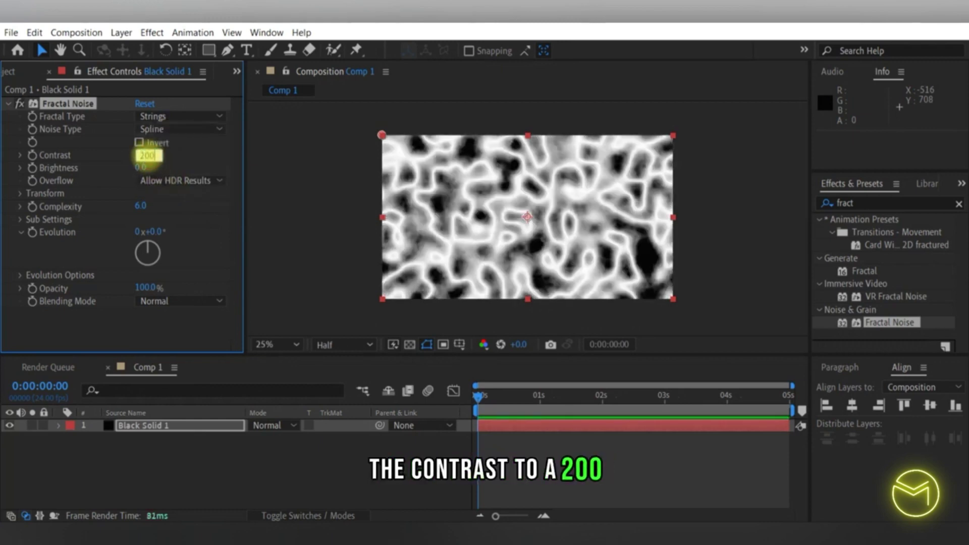
key("Return")
left_click(142, 168)
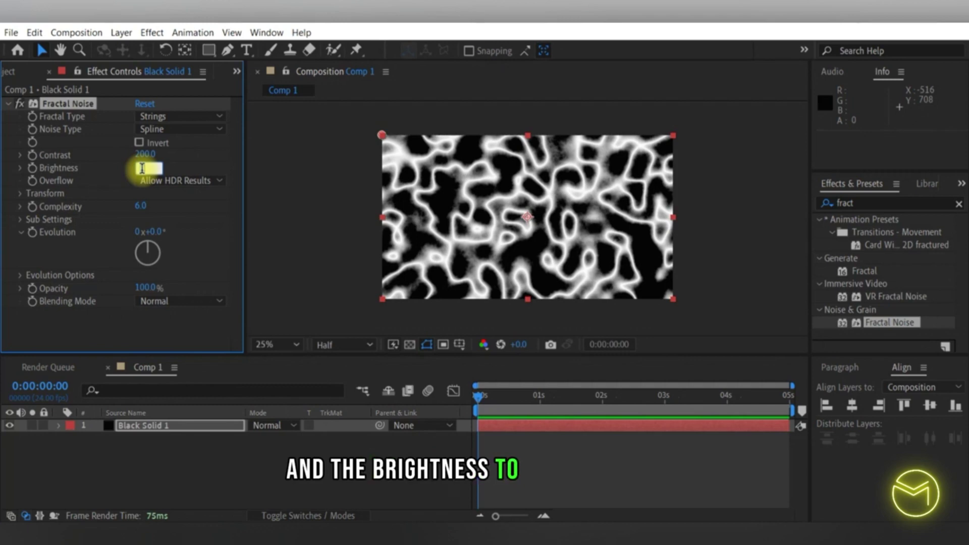
type("15")
key("Return")
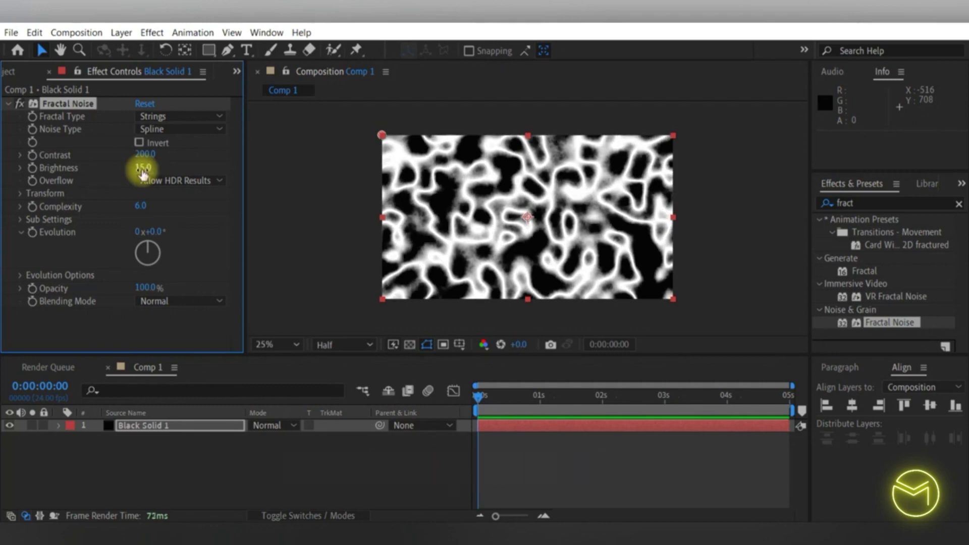
left_click(144, 206)
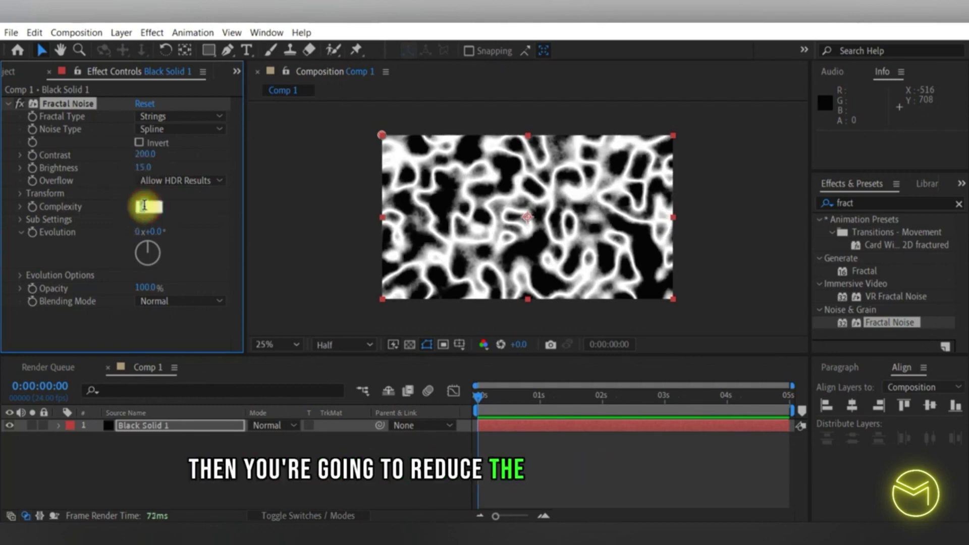
type("2")
key("Return")
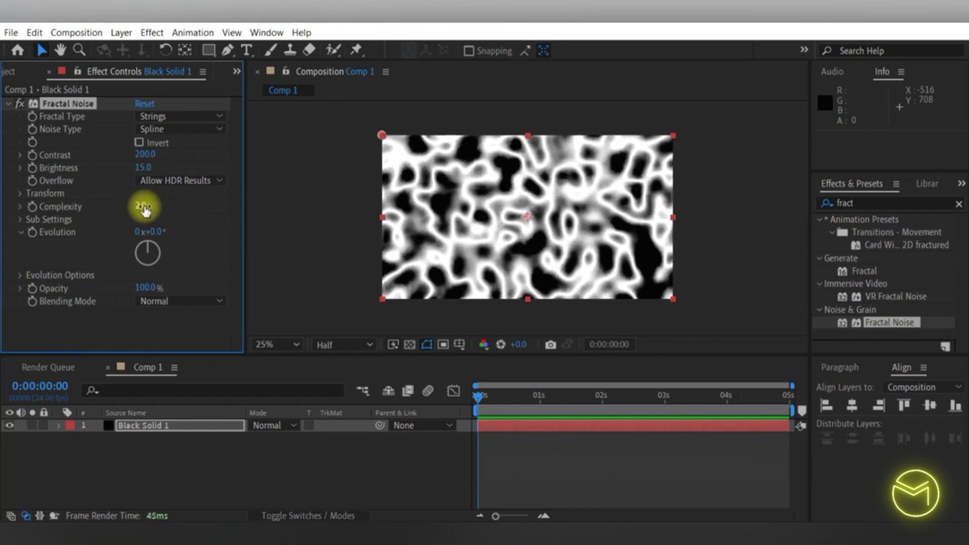
Step: Turn off Uniform Scaling and set Scale Width 1500 and Scale Height 150
left_click(20, 194)
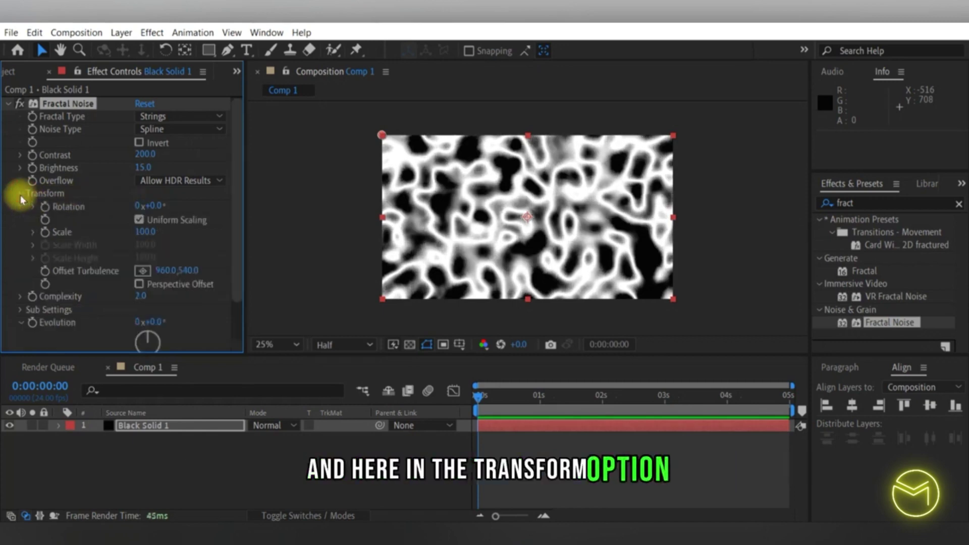
left_click(140, 221)
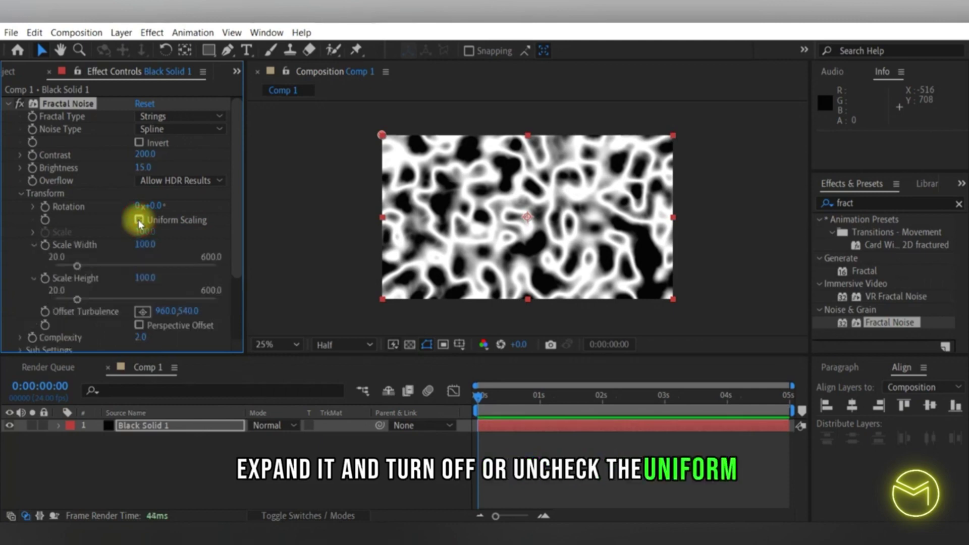
left_click(149, 246)
type("1")
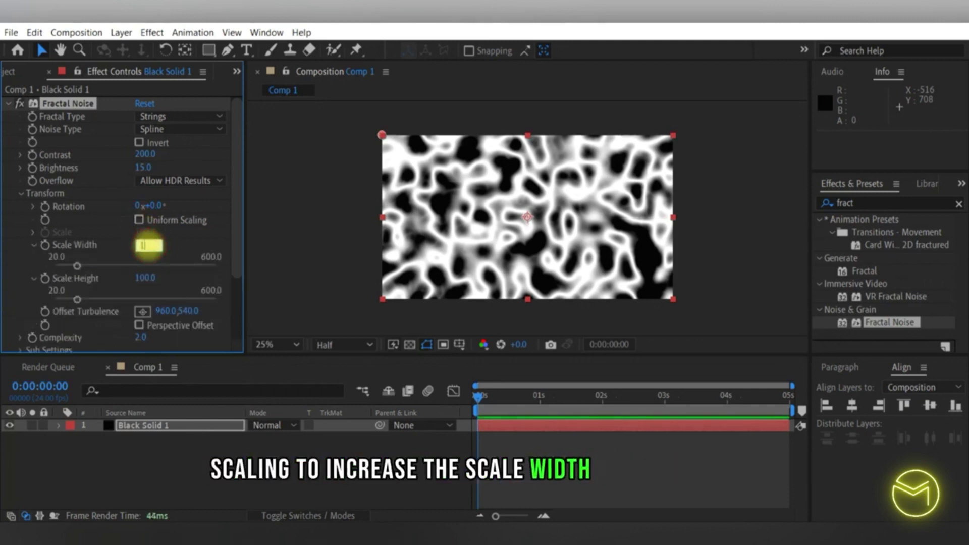
type("500")
key("Return")
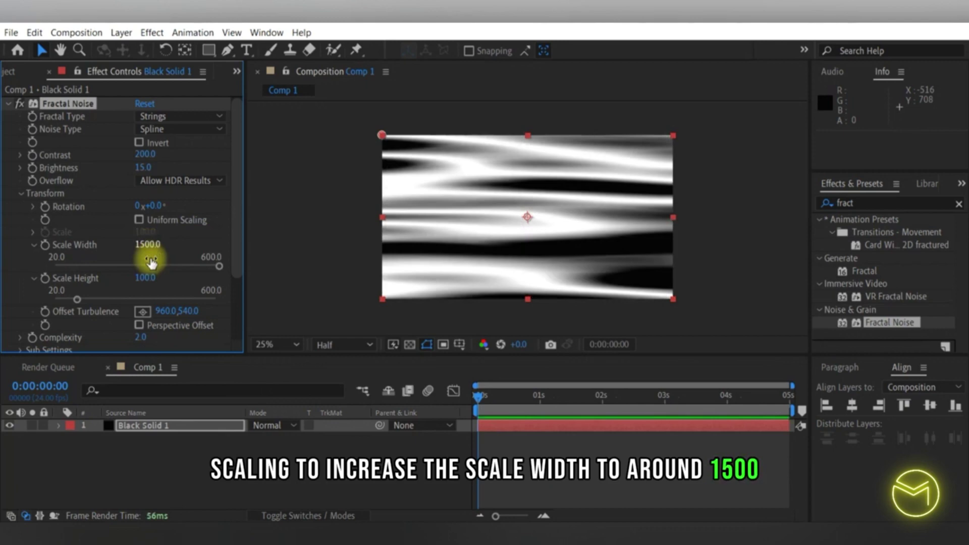
key("ctrl+z")
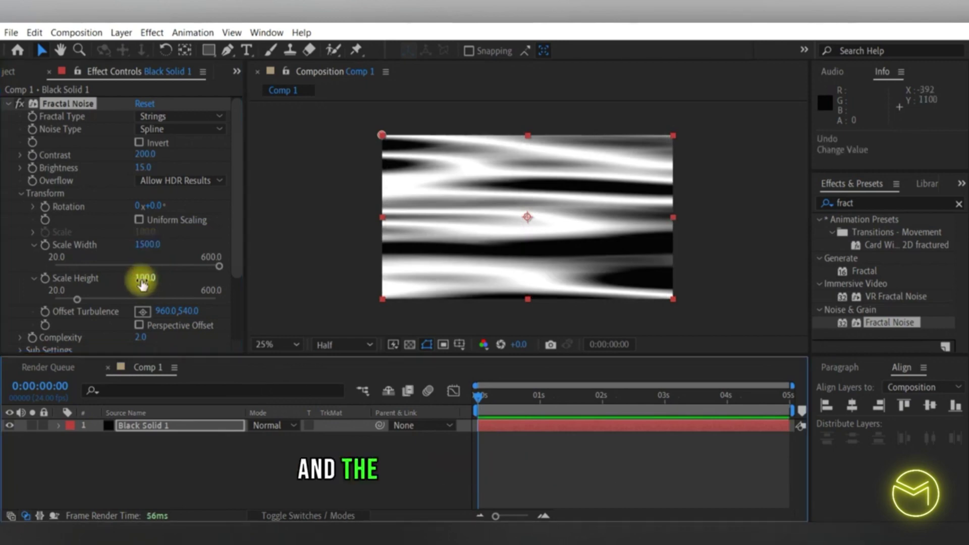
left_click(143, 281)
type("15")
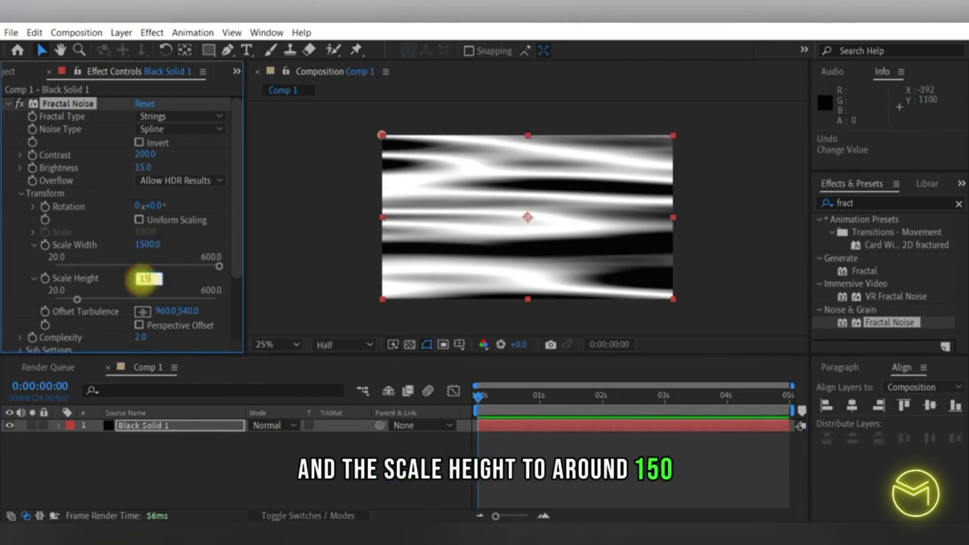
type("0")
key("Return")
scroll(35, 280, "down", 3)
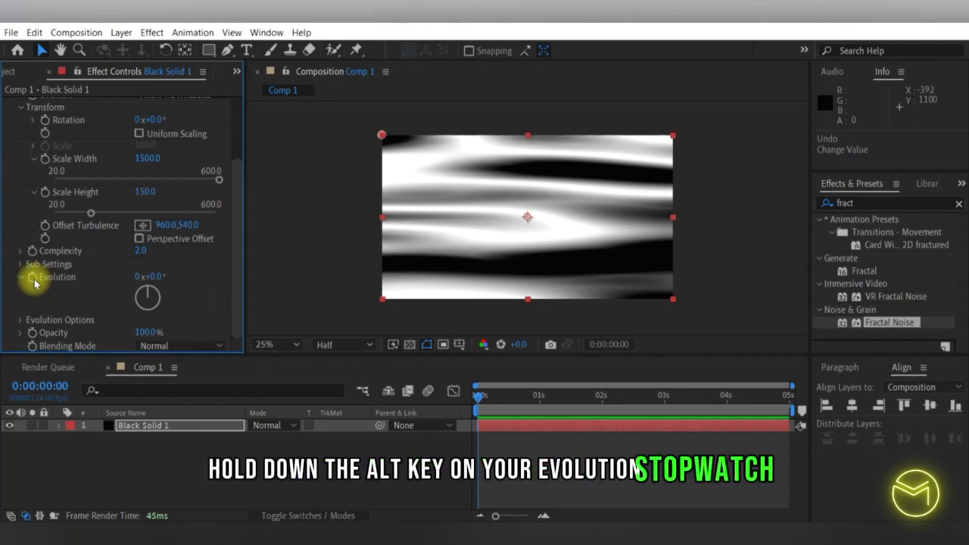
Step: Give Evolution the expression time*100 and preview the animating noise
left_click(34, 279, "alt")
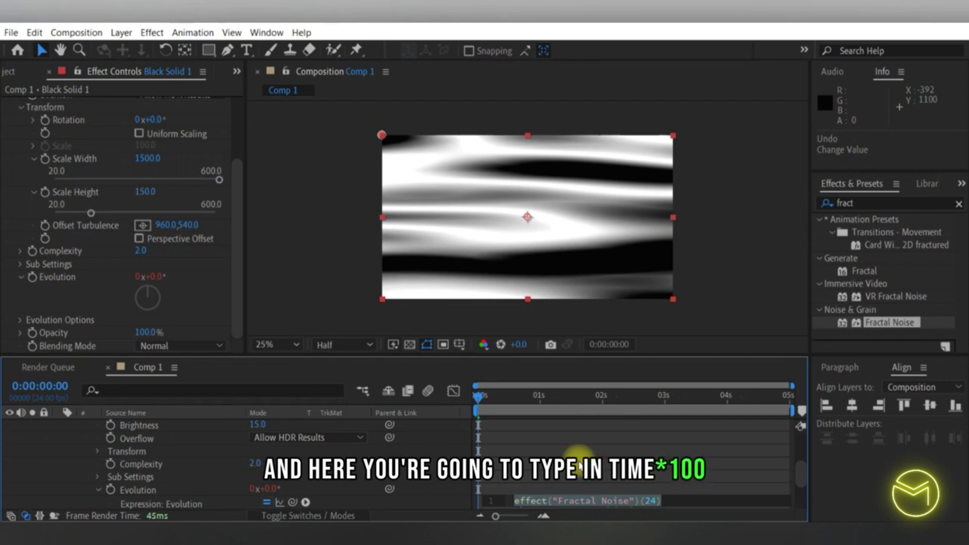
type("time*100")
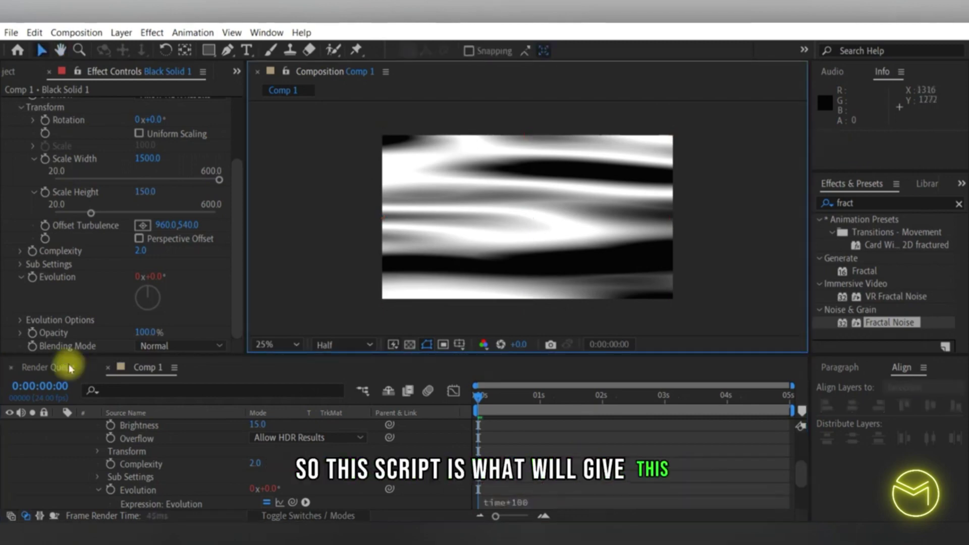
key("space")
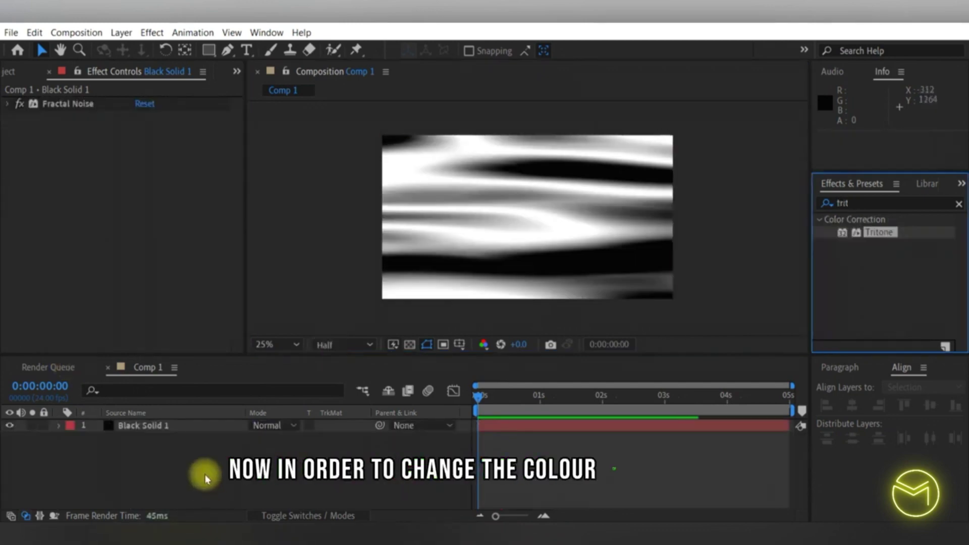
Step: Apply the Tritone effect to Black Solid 1
left_click(205, 475)
left_click(160, 426)
double_click(875, 235)
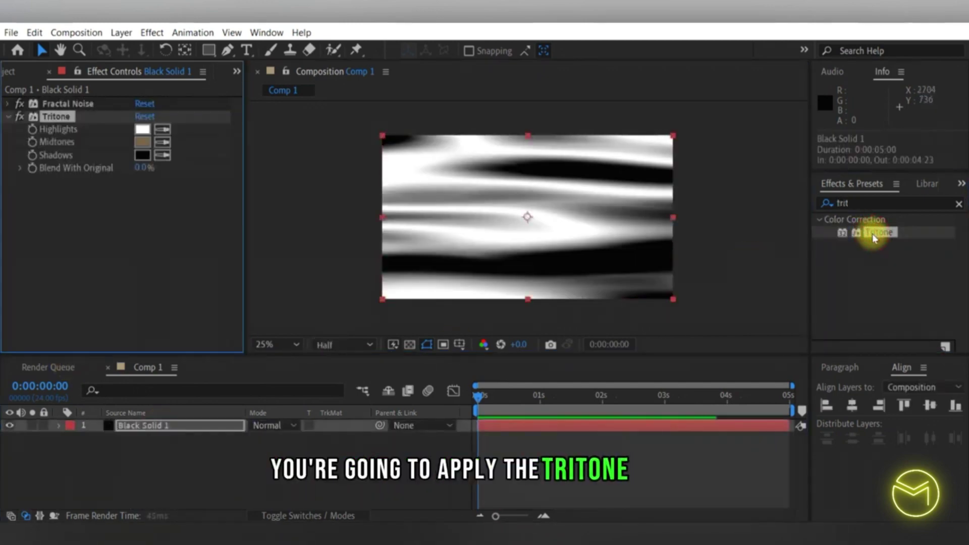
Step: Set Tritone Highlights to FF6363, Midtones to red and Shadows to D00000
left_click(143, 129)
left_click(158, 269)
left_click(389, 270)
left_click(143, 142)
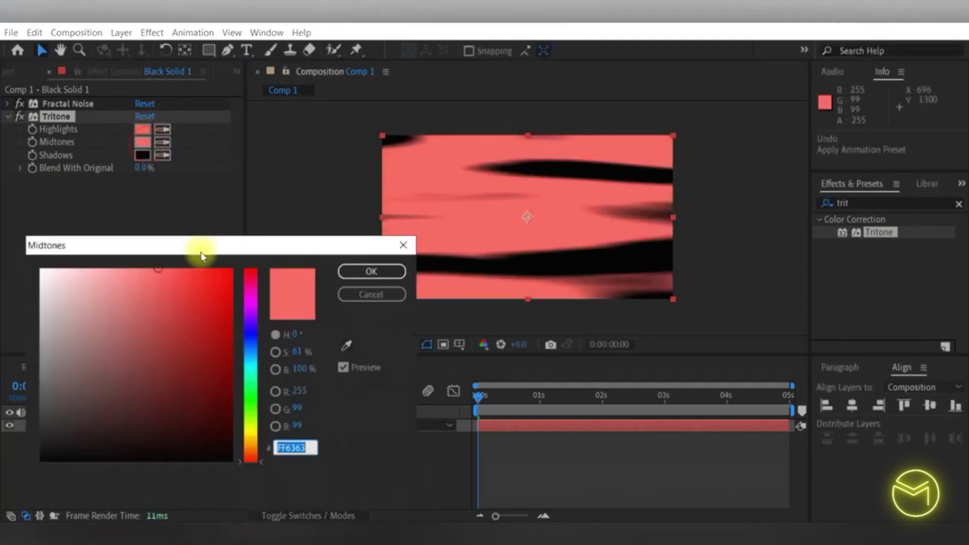
left_click(234, 295)
left_click(372, 271)
left_click(142, 155)
left_click(235, 295)
left_click(239, 303)
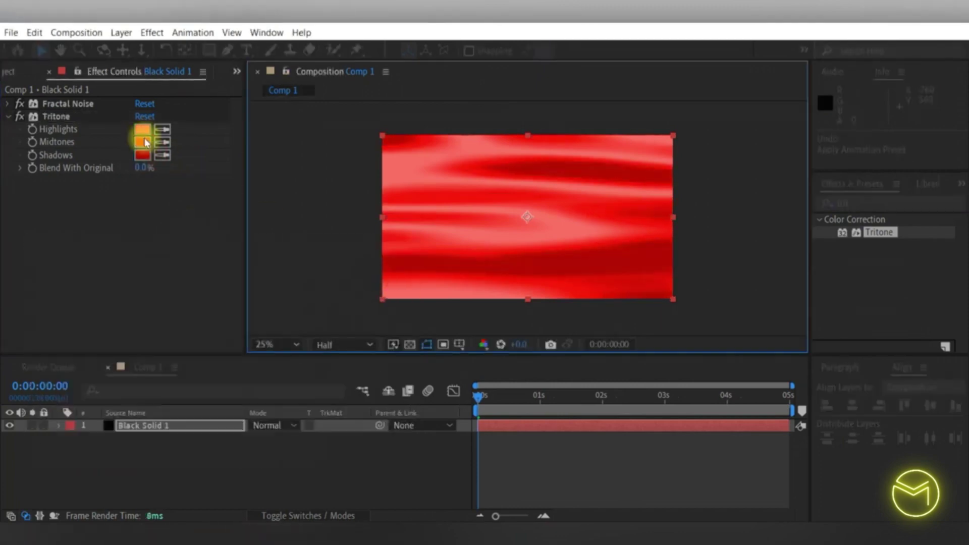
left_click(143, 130)
left_click(371, 271)
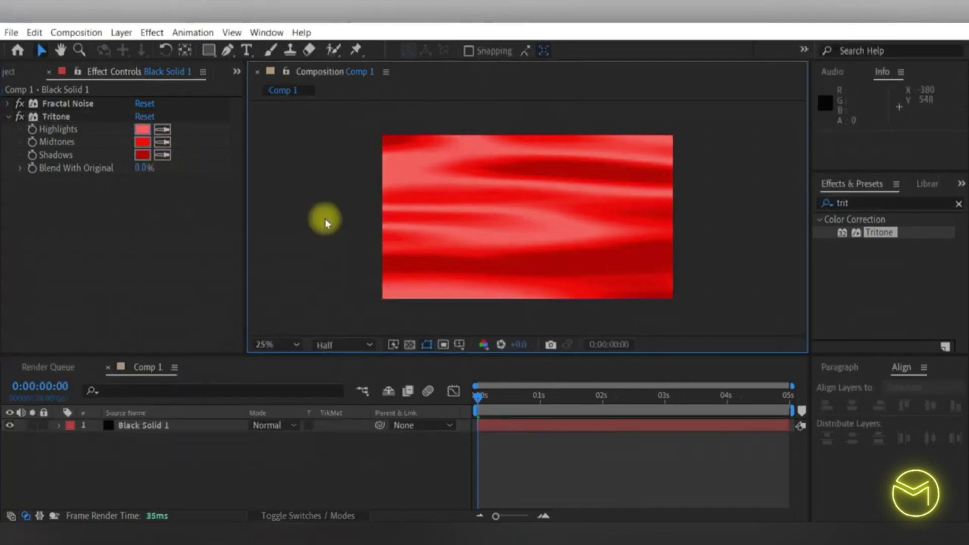
Step: Pre-compose Black Solid 1 with Move all attributes into Black Solid 1 Comp 1
right_click(157, 427)
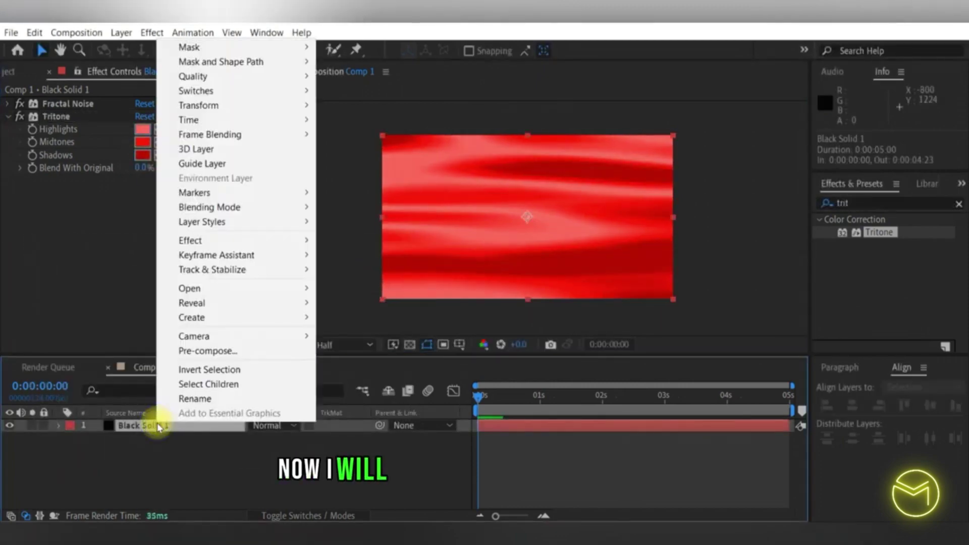
left_click(225, 352)
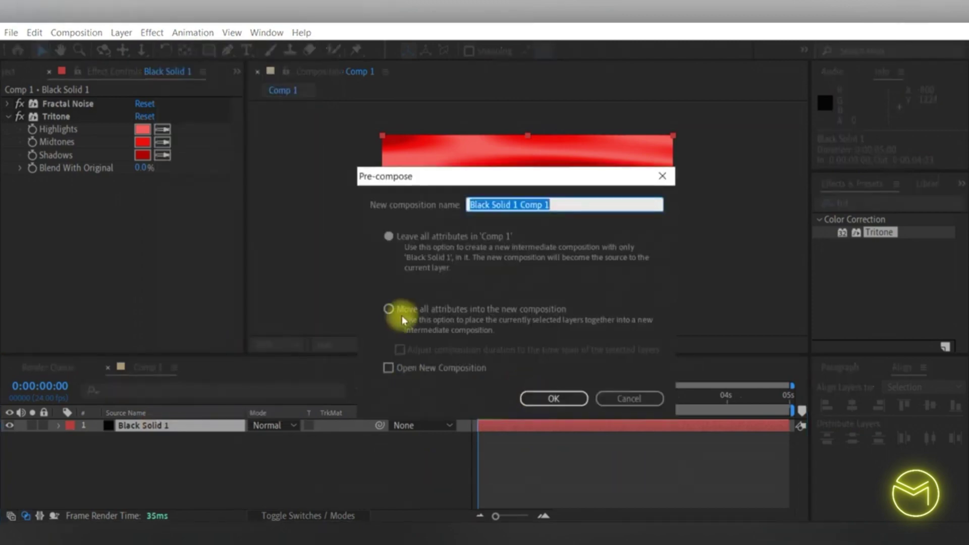
left_click(388, 309)
left_click(554, 399)
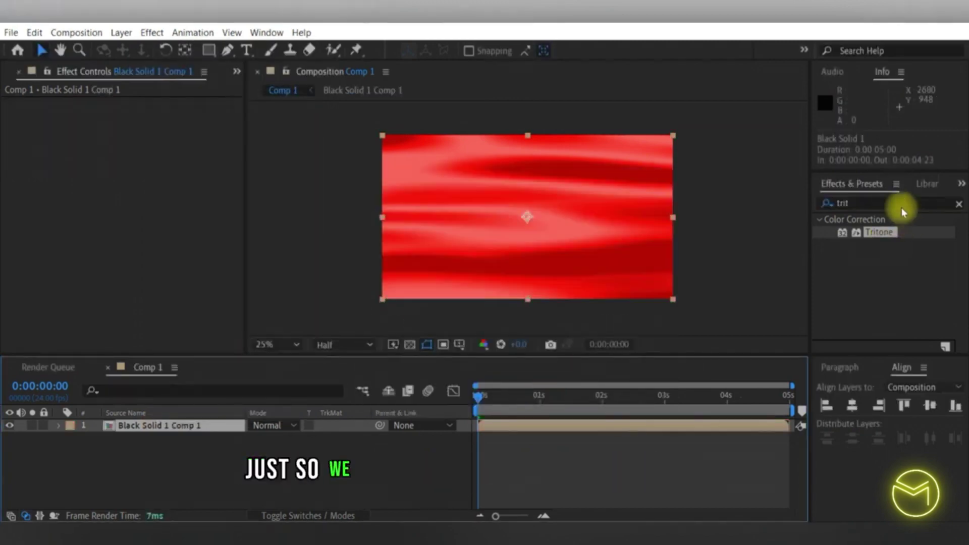
Step: Search Effects & Presets for 'turbu'
left_click_drag(874, 205, 825, 205)
left_click(824, 204)
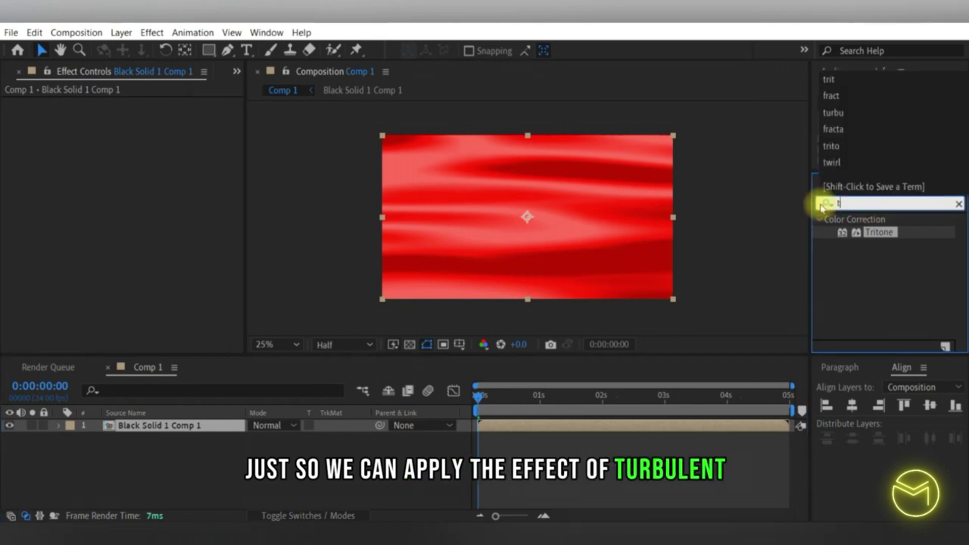
type("turbu")
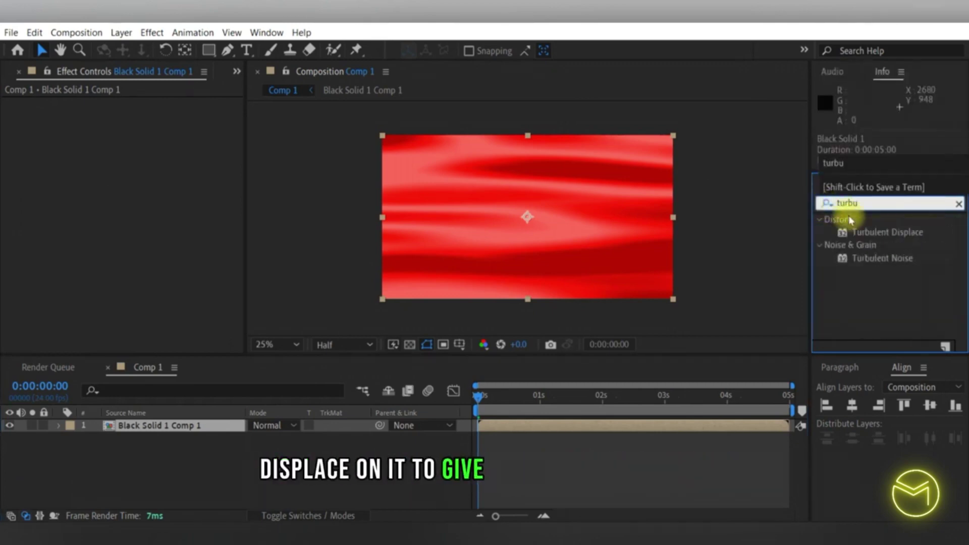
Step: Apply Turbulent Displace with Amount 100 and Size 500
double_click(863, 232)
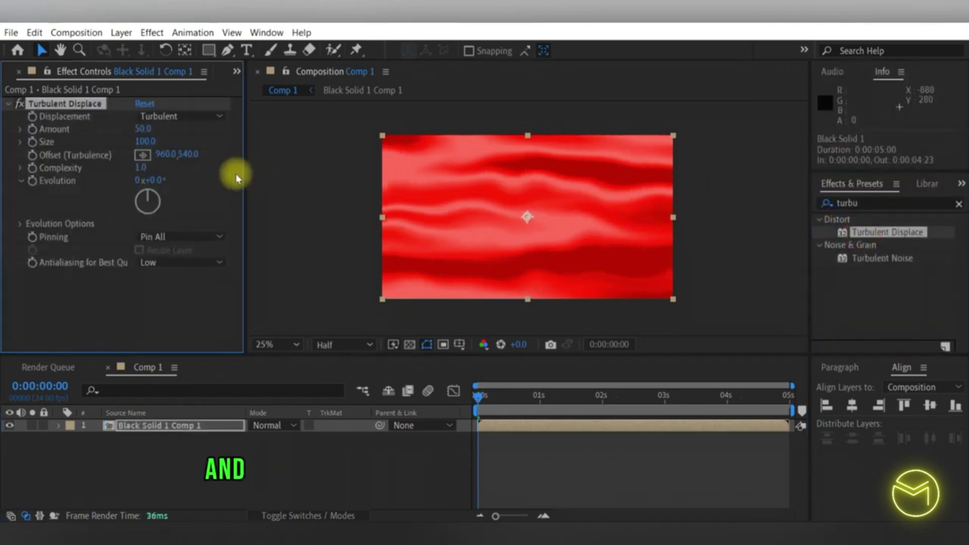
left_click(146, 130)
type("100")
key("Return")
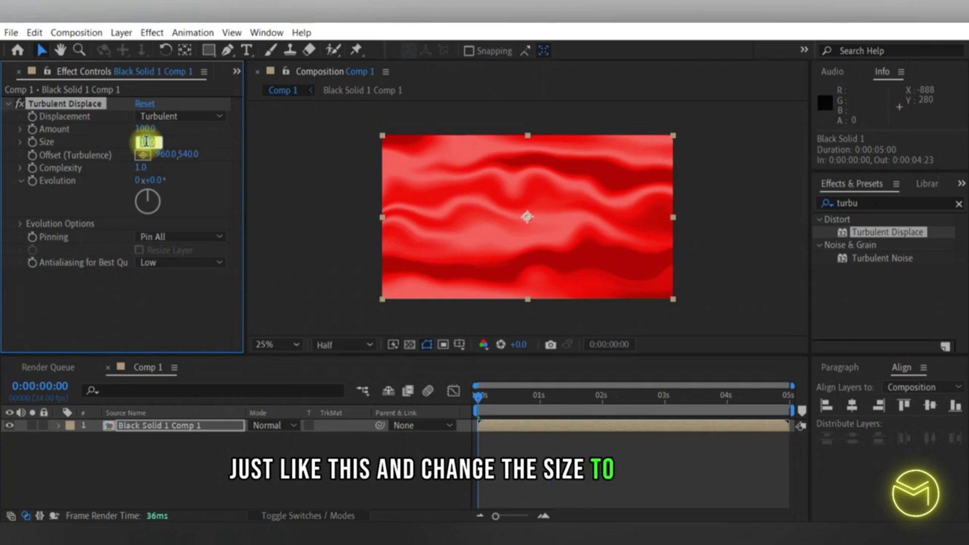
type("5")
key("Return")
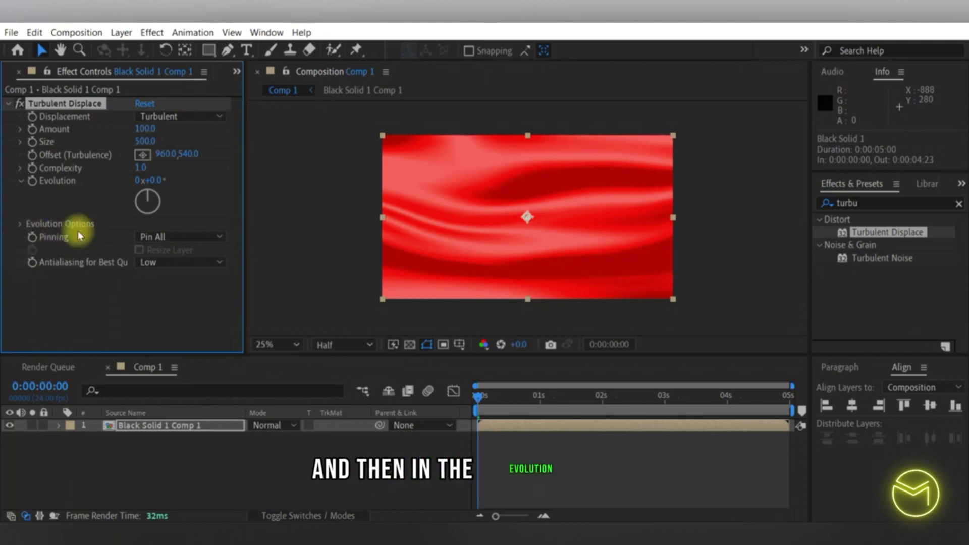
Step: Set Turbulent Displace Pinning to Pin All Locked and preview the result
left_click(152, 239)
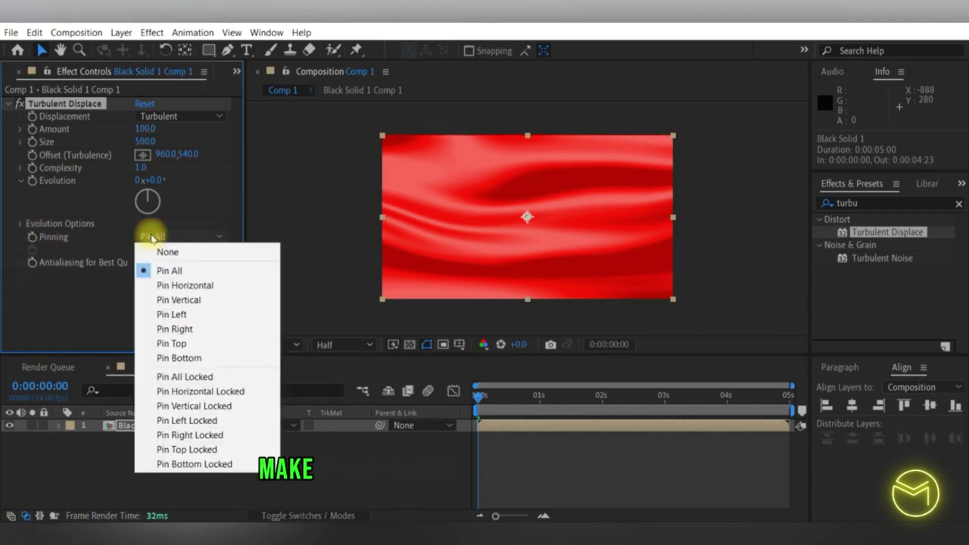
left_click(200, 374)
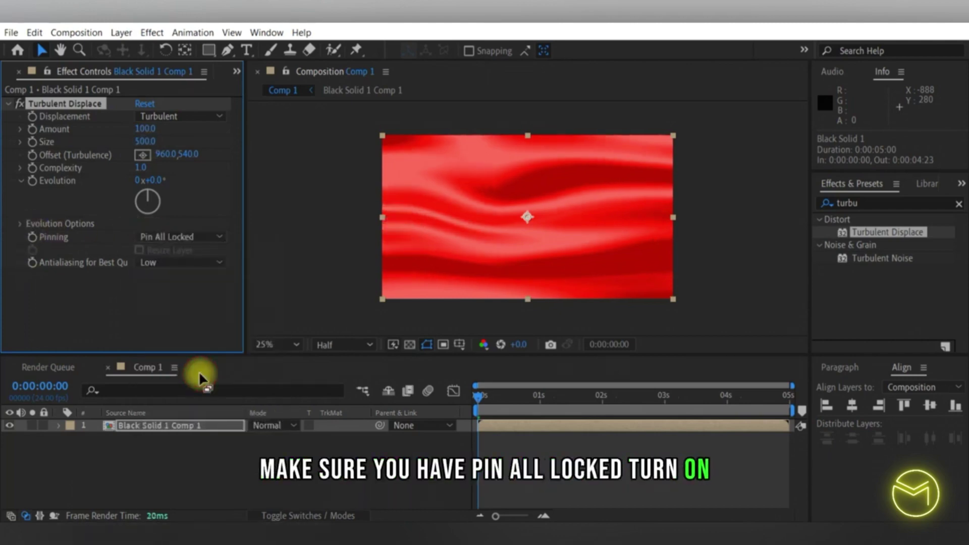
key("space")
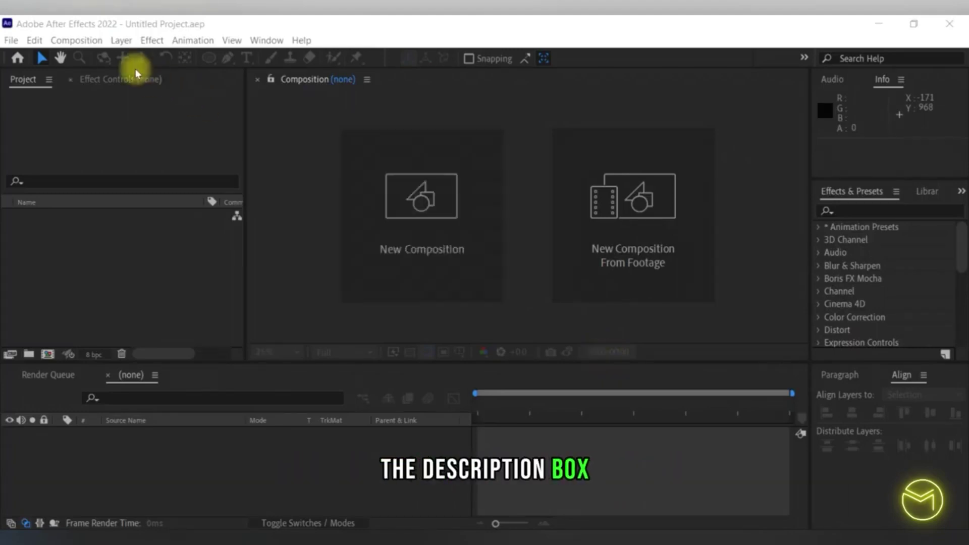
Step: Create Comp 1 at 1920×1080, 24 fps, 5 seconds long
left_click(87, 44)
left_click(93, 56)
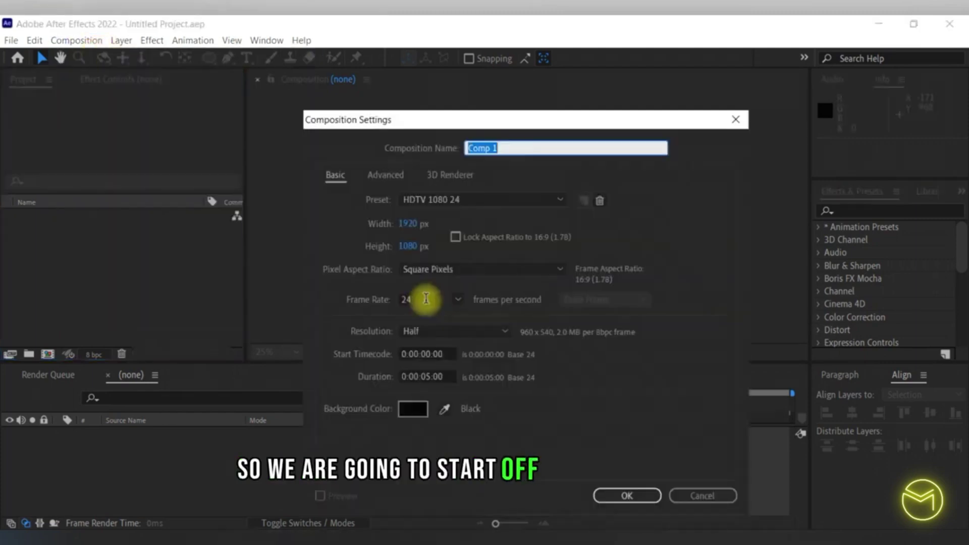
left_click(638, 500)
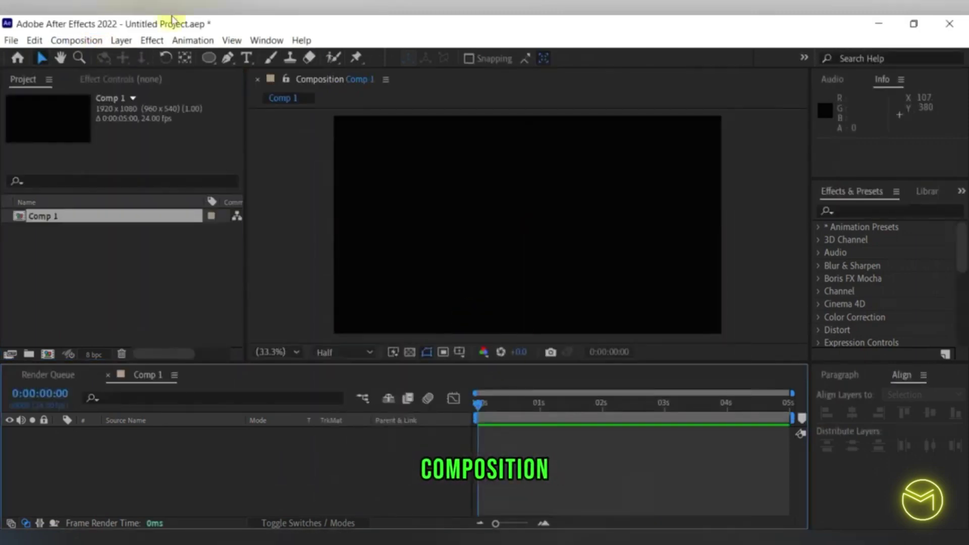
Step: Start adding a new solid layer to Comp 1
left_click(122, 43)
mouse_move(130, 57)
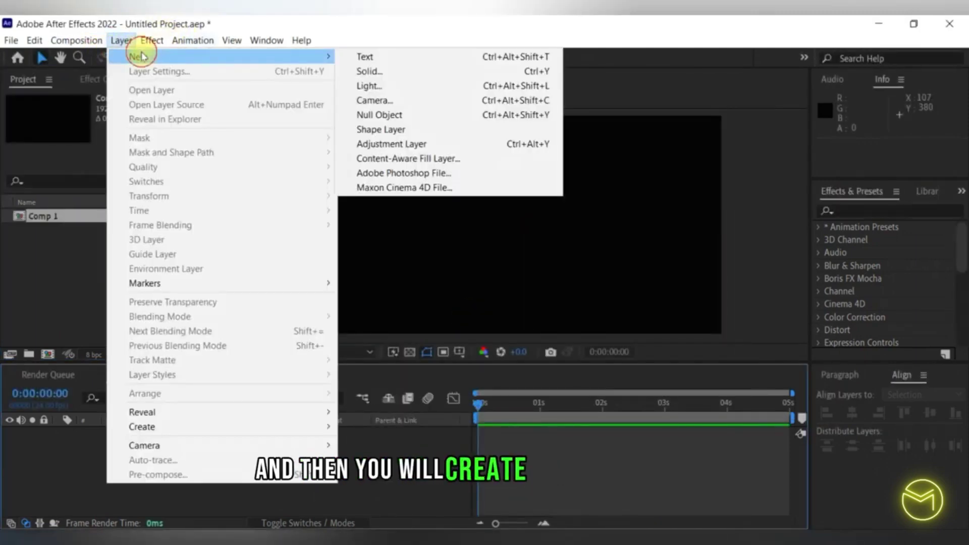
left_click(368, 72)
Step: Create the black solid and apply Fractal Noise to it
left_click(331, 444)
left_click(856, 211)
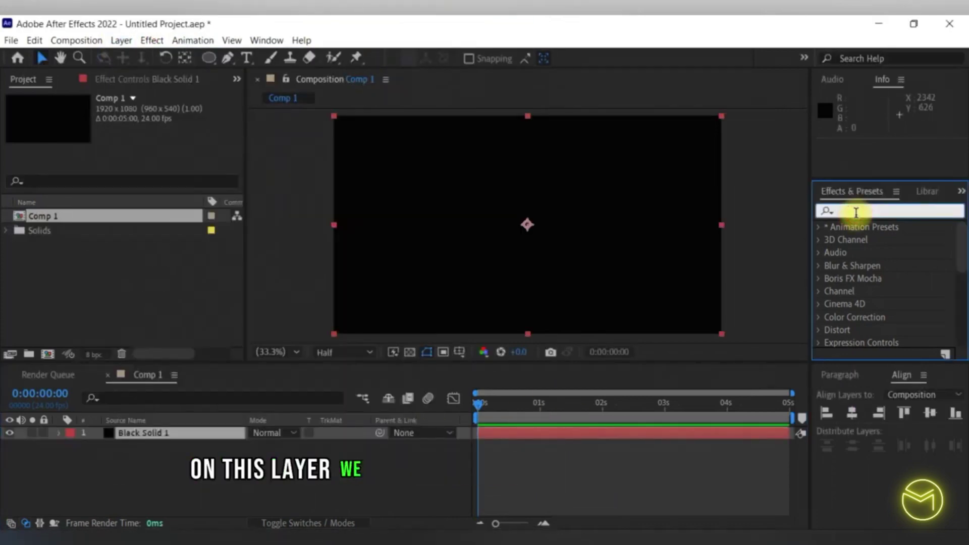
type("frac")
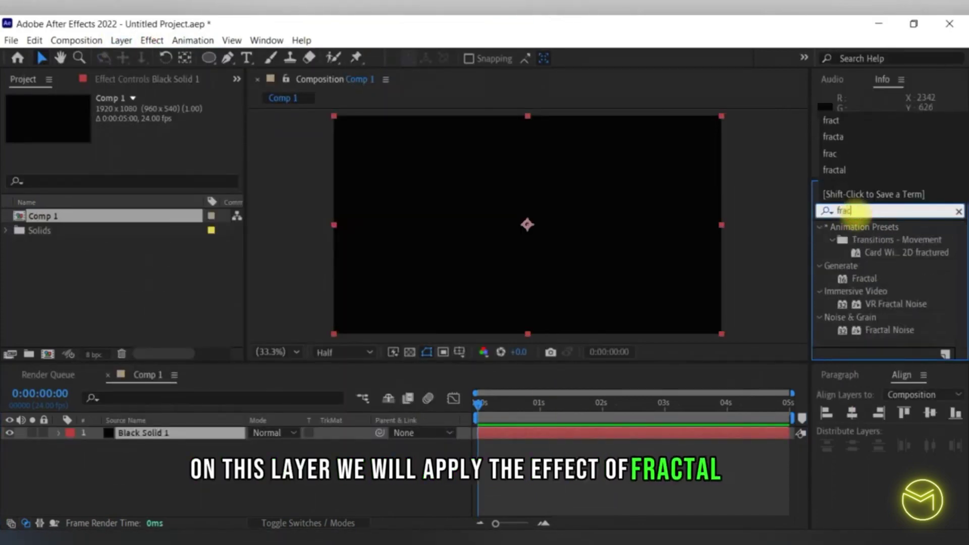
type("ta")
double_click(890, 291)
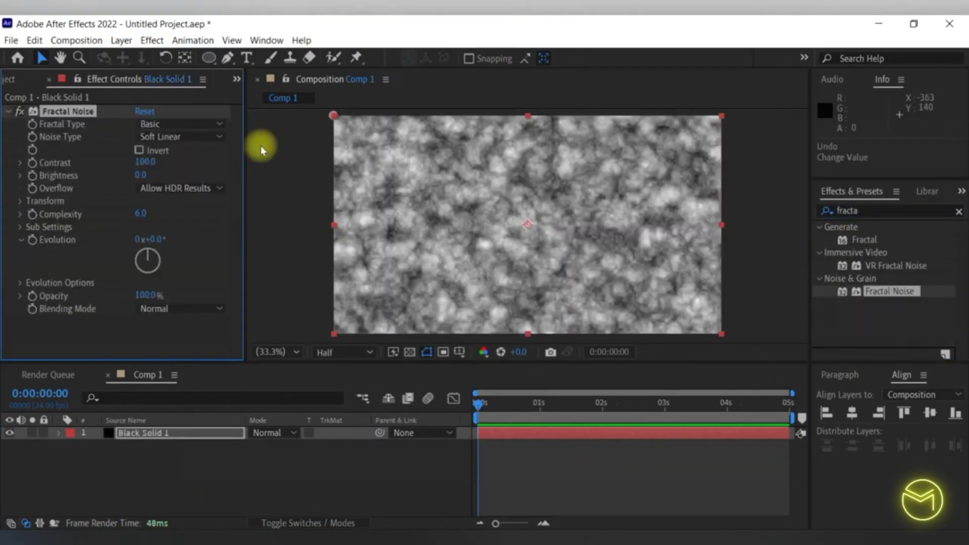
Step: Set Fractal Noise to Strings type, Spline noise and Contrast 250
left_click(196, 125)
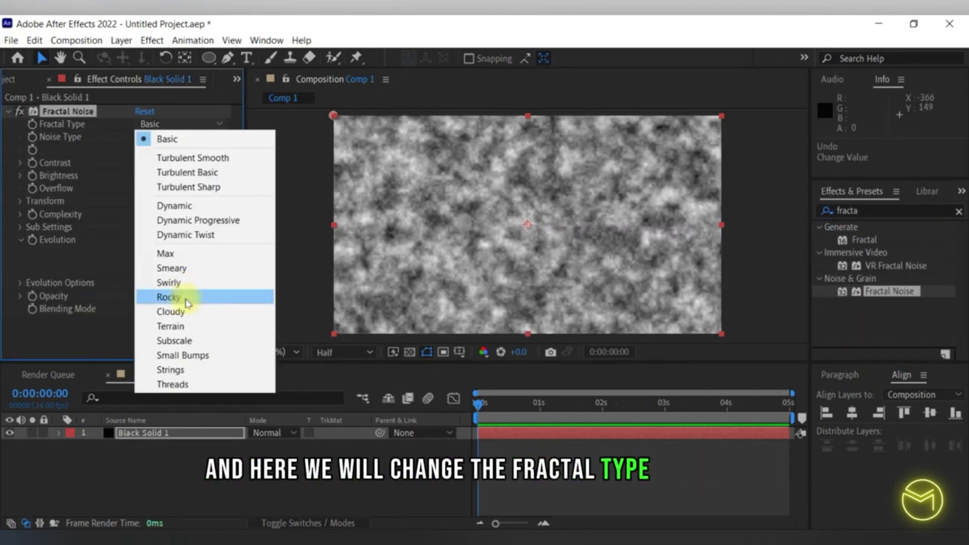
left_click(190, 370)
left_click(186, 138)
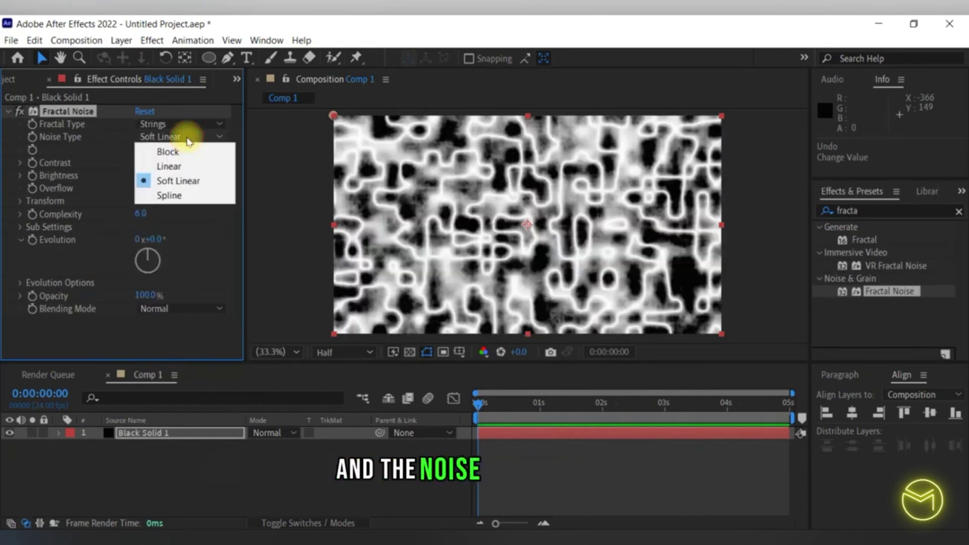
left_click(184, 194)
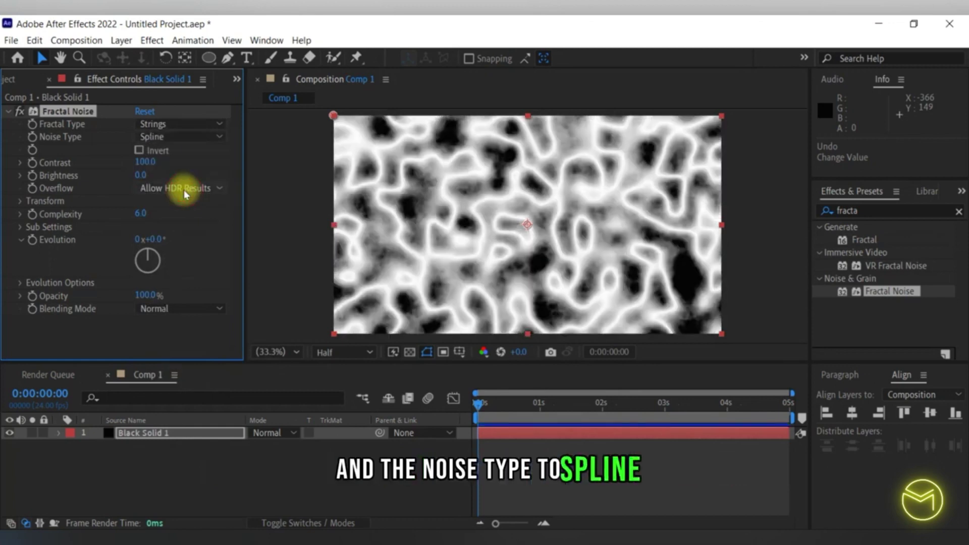
left_click(146, 161)
type("2")
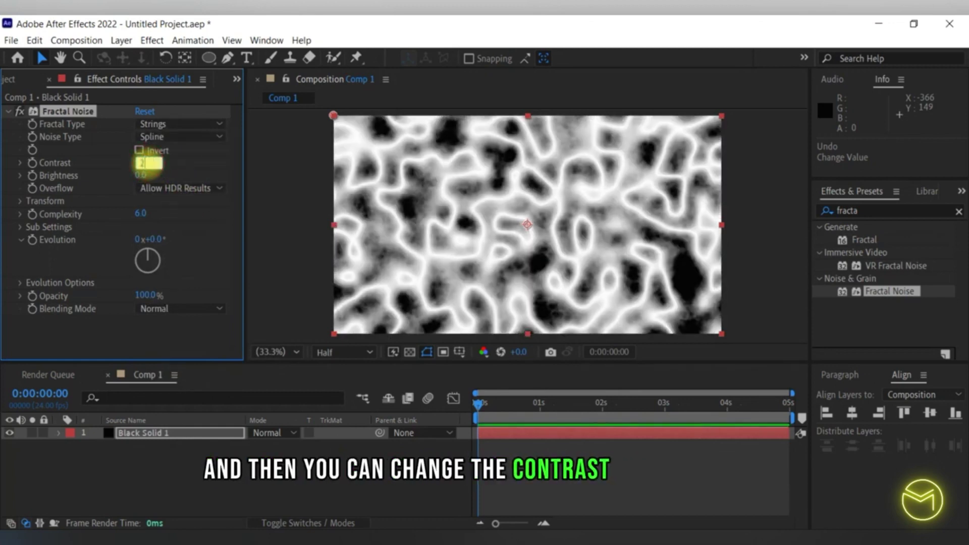
type("50")
key("Return")
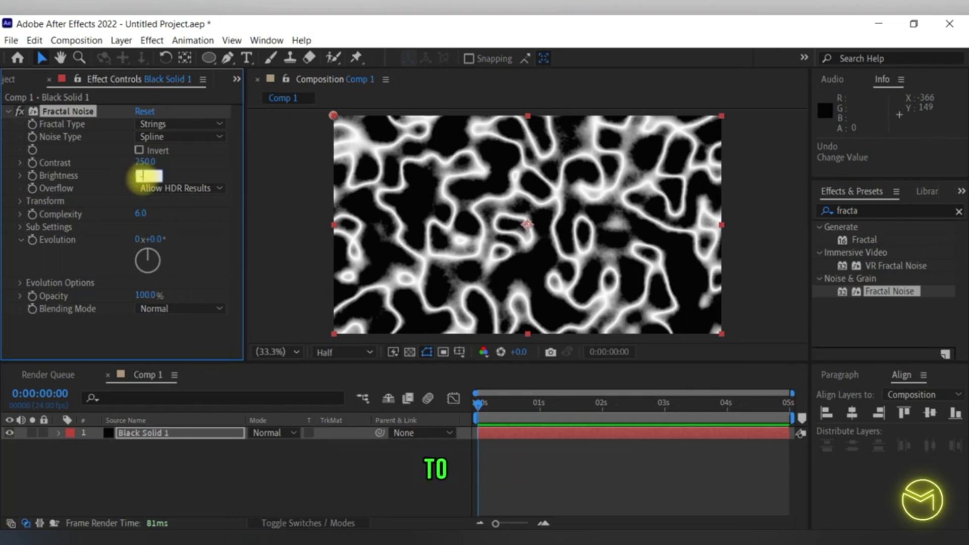
Step: Confirm Brightness -25, lower Complexity, and turn off Uniform Scaling
key("Return")
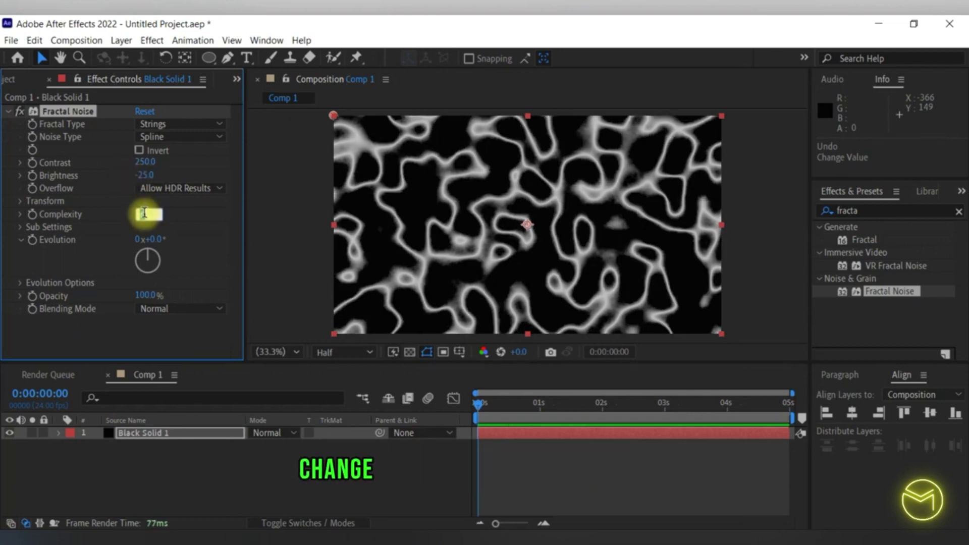
left_click_drag(143, 214, 145, 217)
left_click(20, 200)
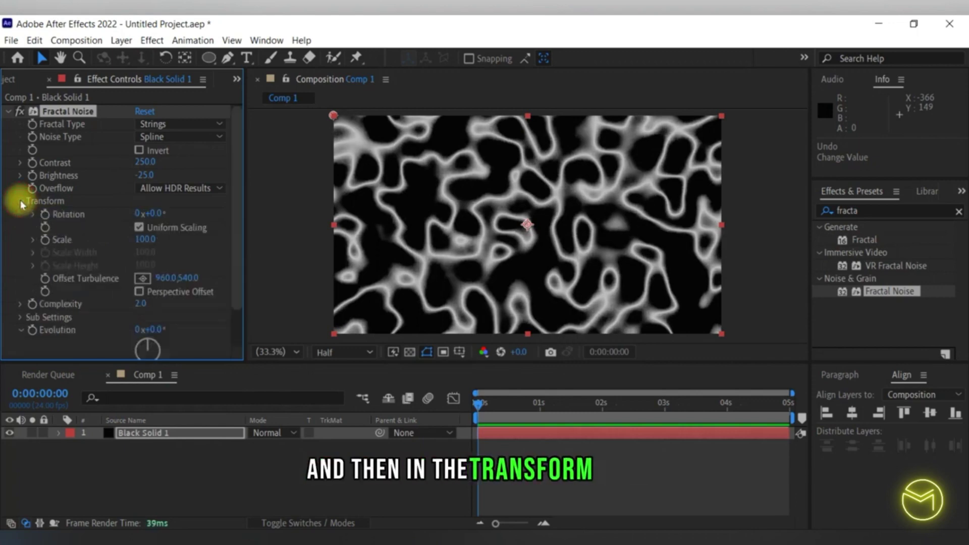
left_click(139, 229)
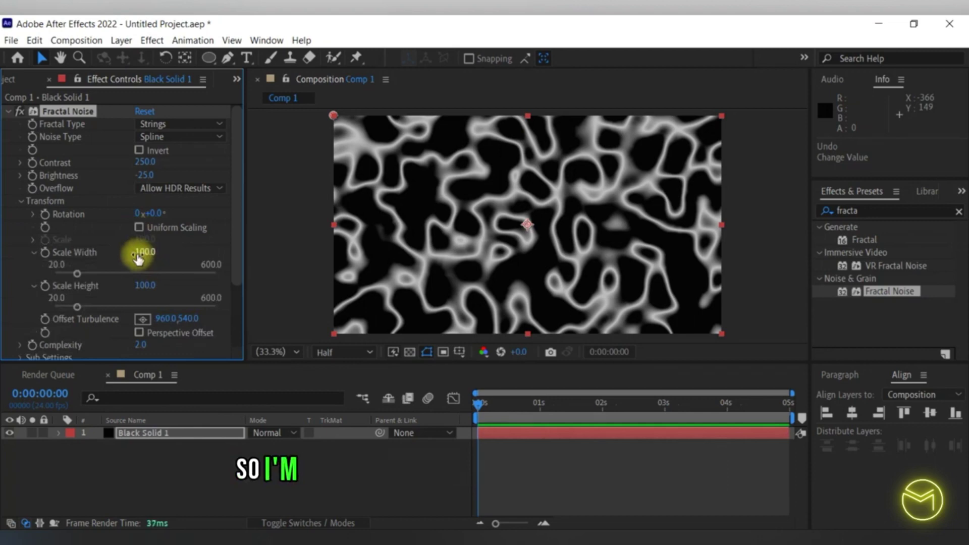
Step: Set the noise Scale Width to 550 and Scale Height to 80
left_click(142, 253)
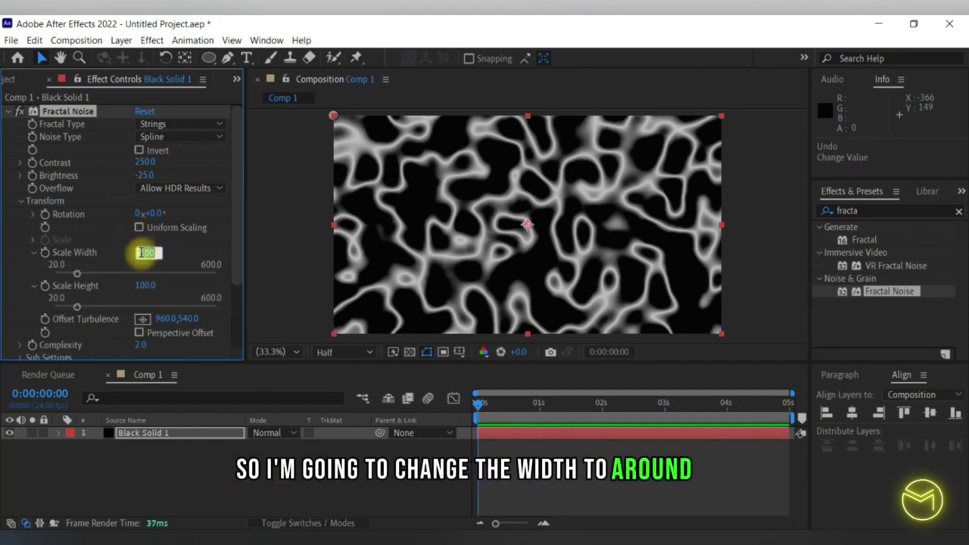
key("Return")
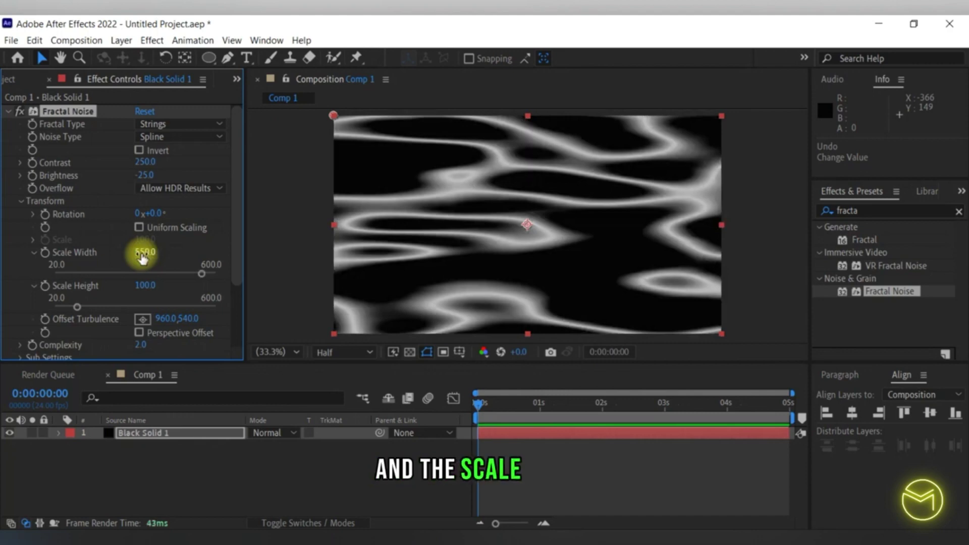
left_click(144, 286)
type("8")
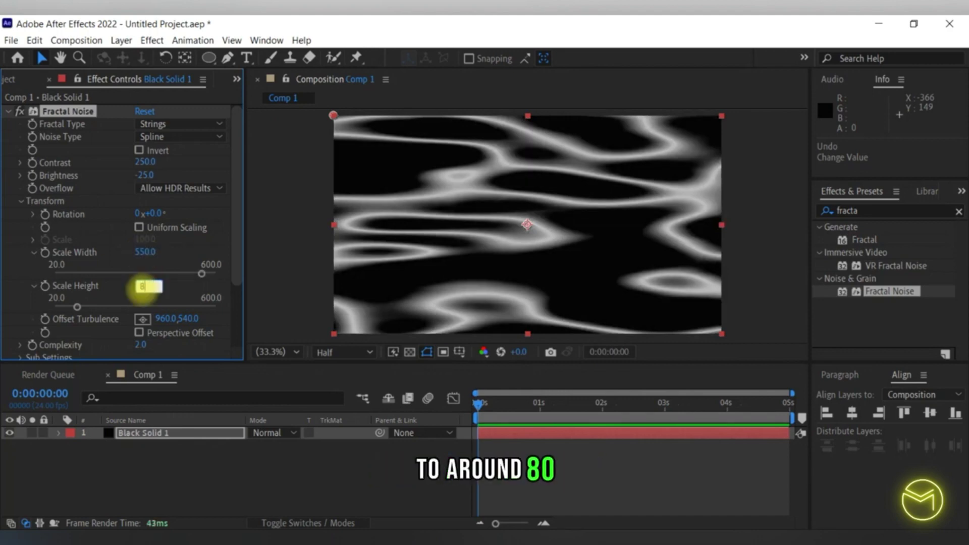
type("0")
key("Return")
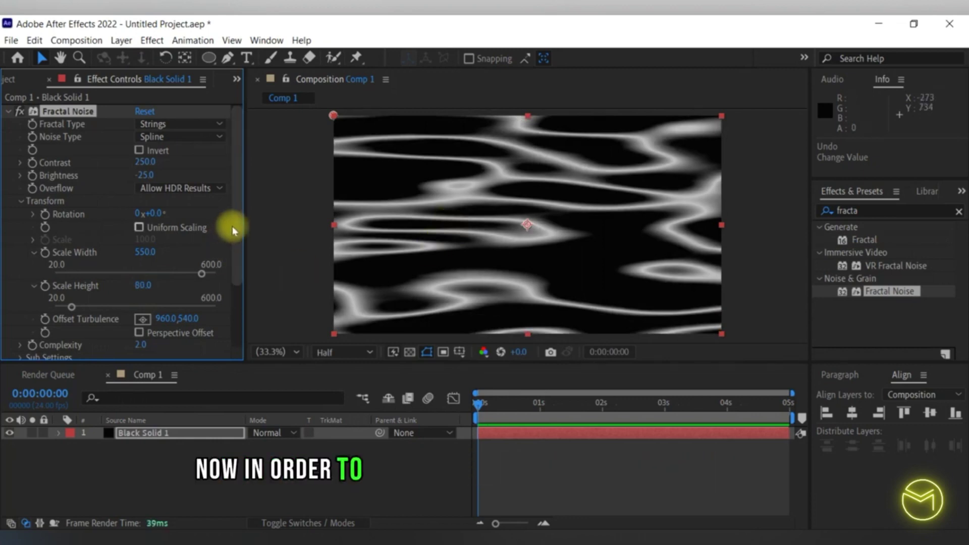
Step: Keyframe Evolution from 0 at the first frame to 1x+0.0° at 0:00:04:23
left_click_drag(236, 227, 235, 301)
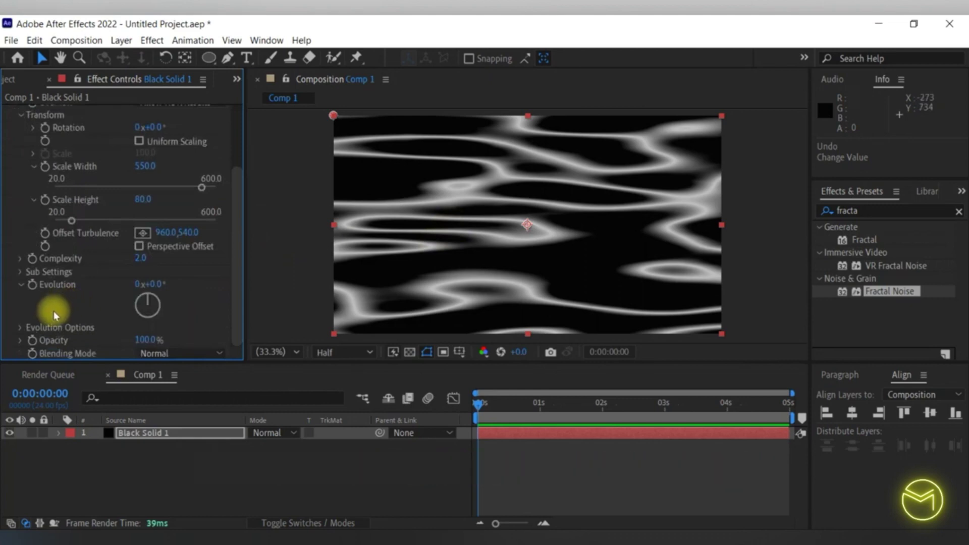
left_click(31, 285)
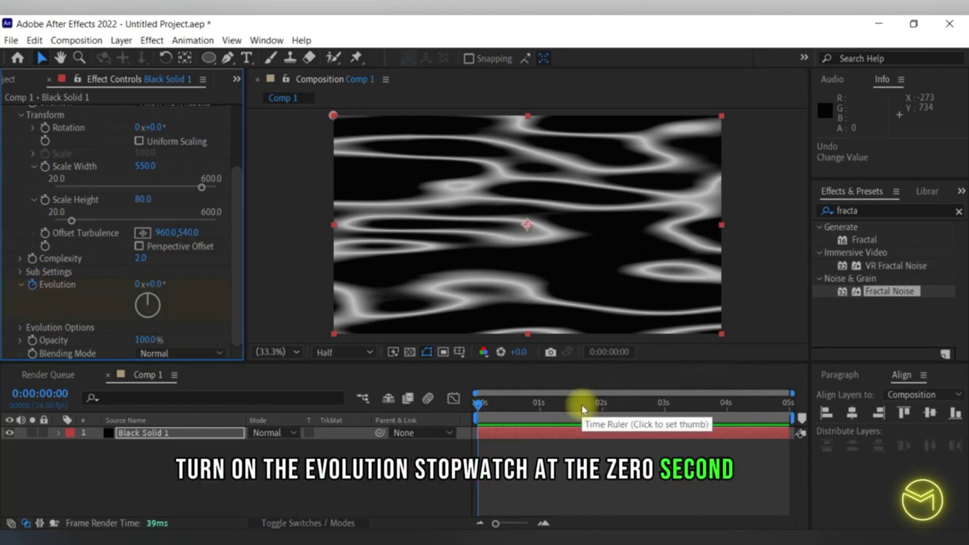
left_click(790, 403)
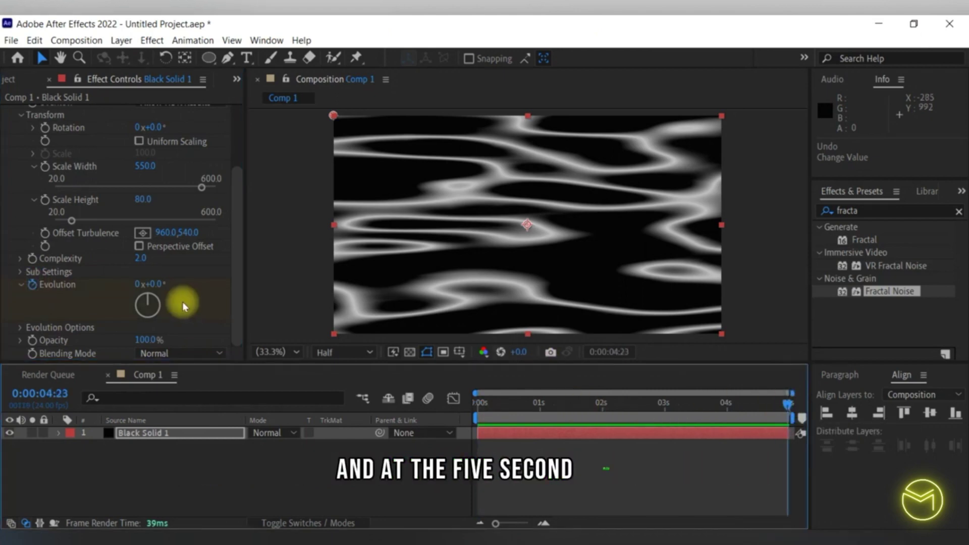
left_click(133, 285)
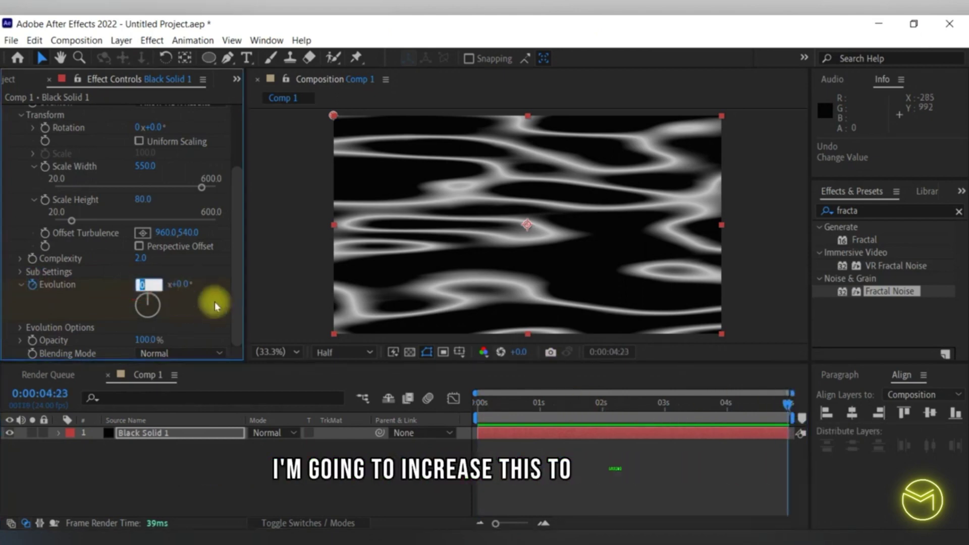
type("1")
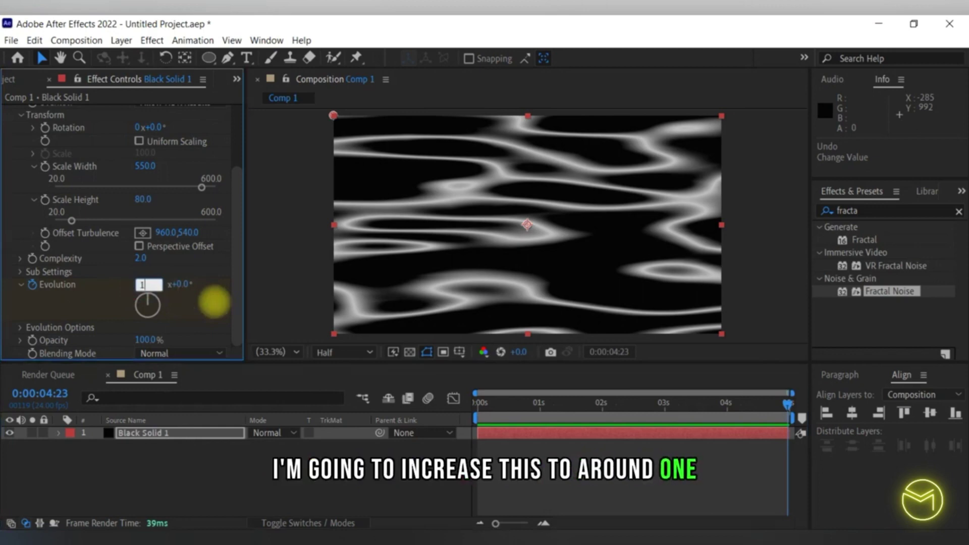
left_click(268, 235)
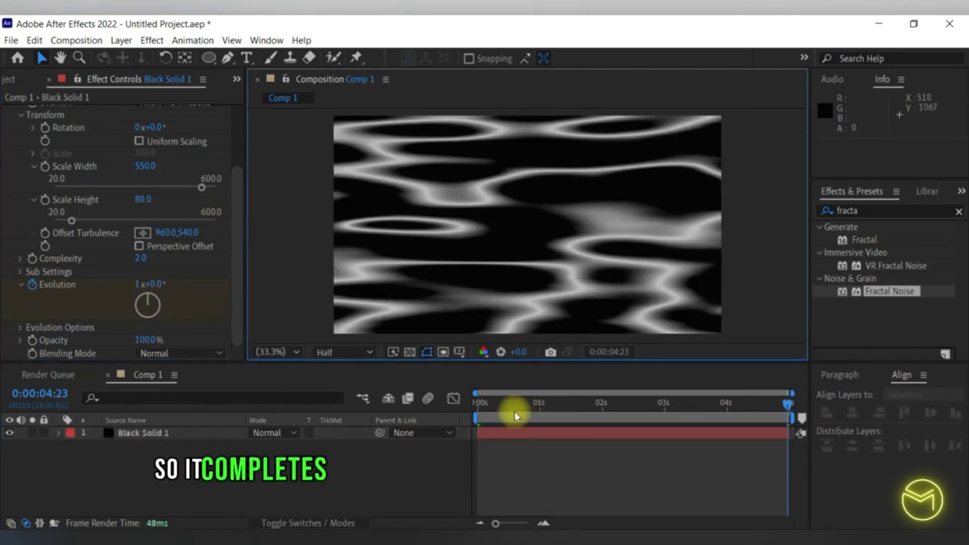
Step: Return to the start and preview the evolving noise animation
left_click(477, 402)
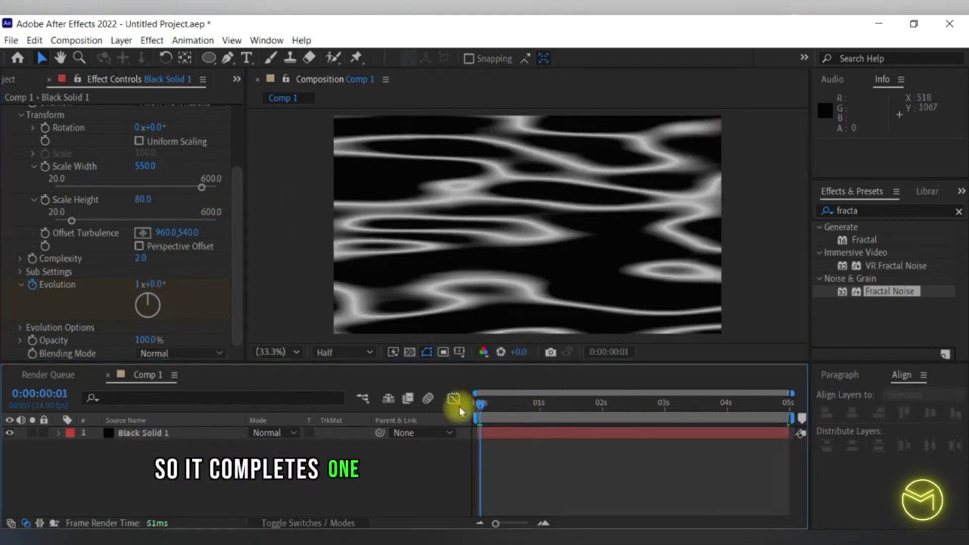
key("space")
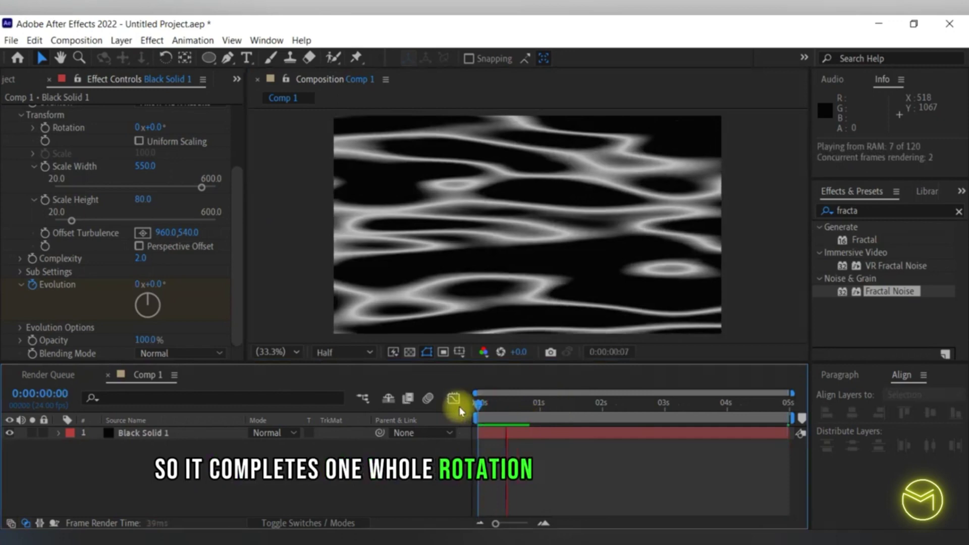
key("space")
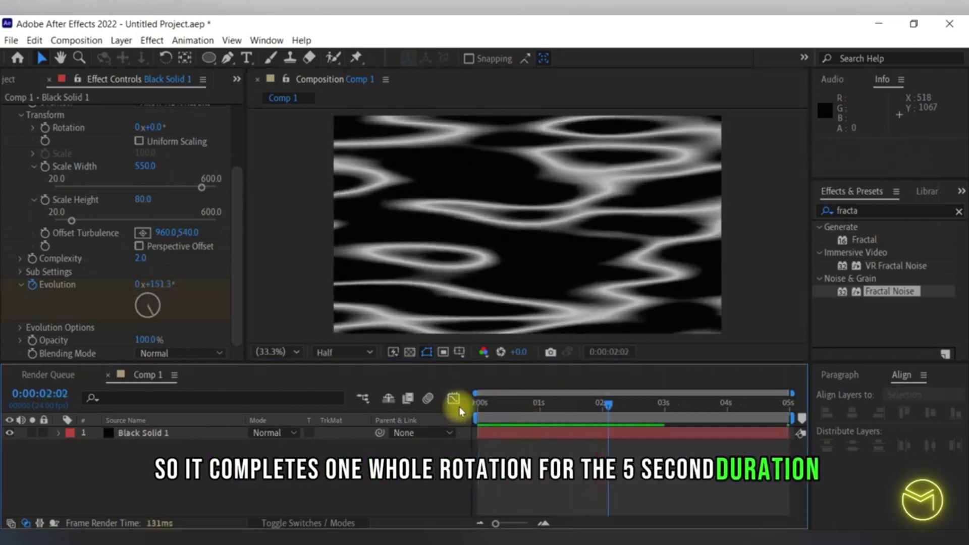
scroll(115, 156, "up", 3)
scroll(78, 184, "up", 1)
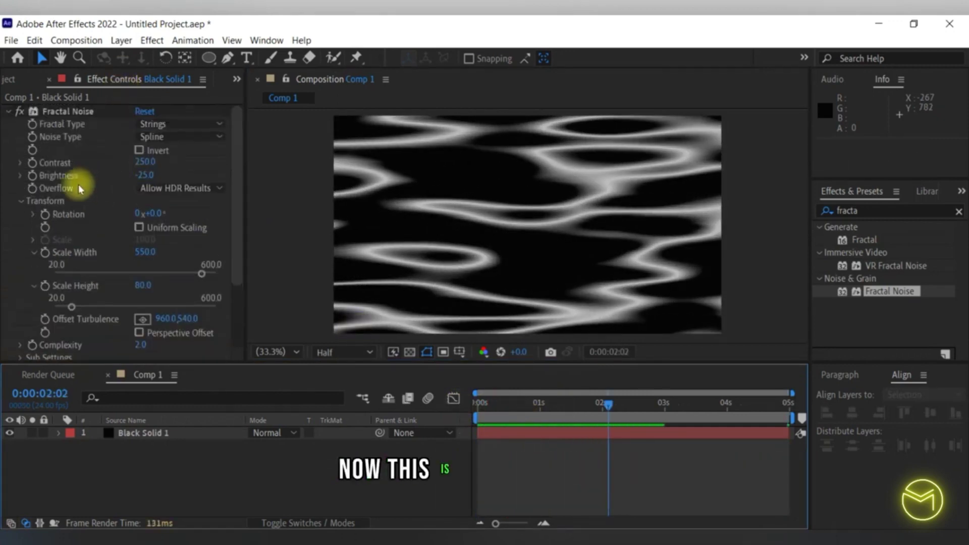
Step: Collapse Fractal Noise, search for the Tint effect and apply it to the noise layer
left_click(11, 117)
left_click(830, 212)
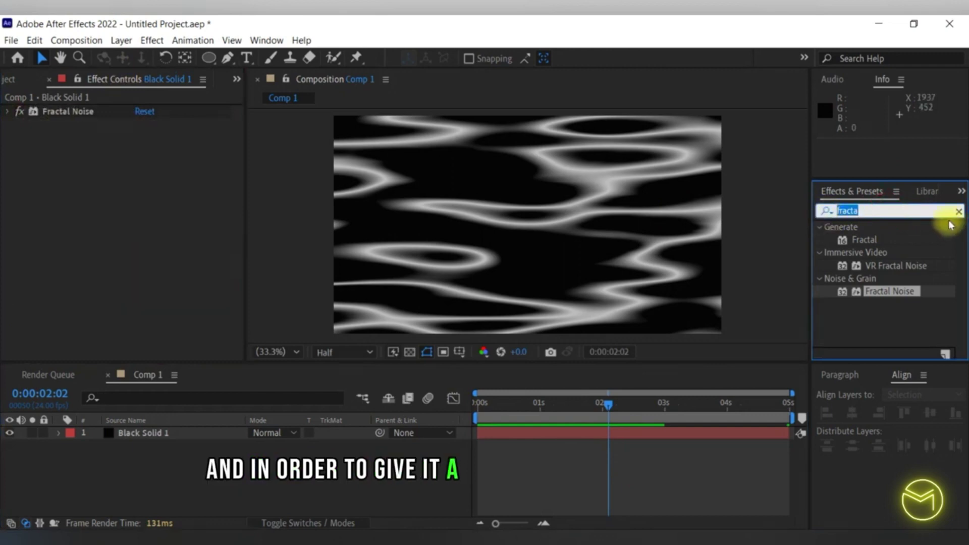
type("tint")
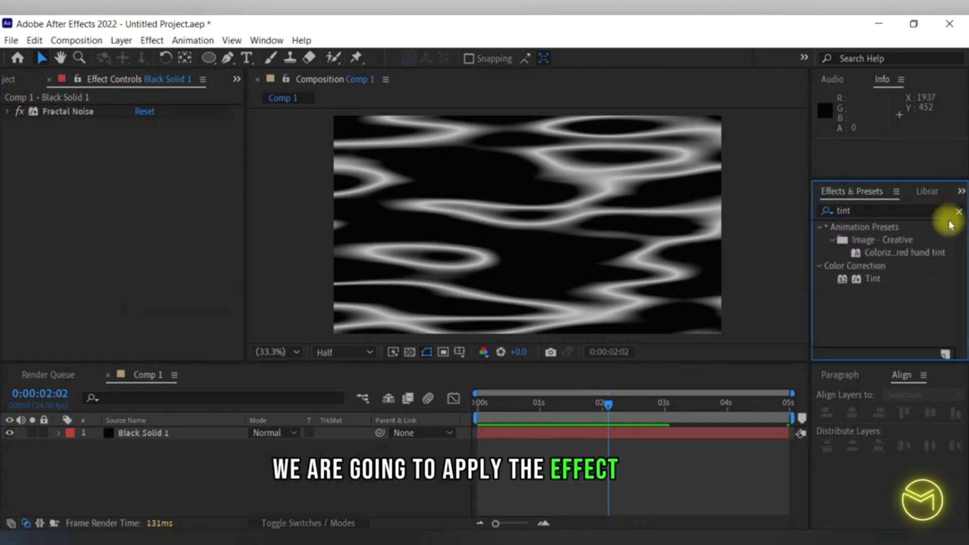
left_click_drag(873, 278, 142, 140)
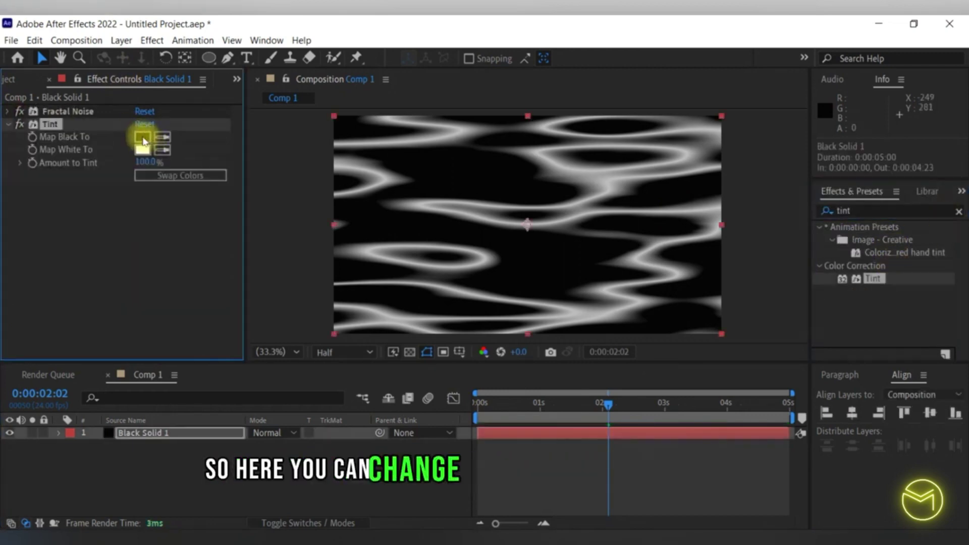
Step: Set Tint's Map Black To deep blue and Map White To light blue #0087FE
left_click(143, 138)
left_click(251, 339)
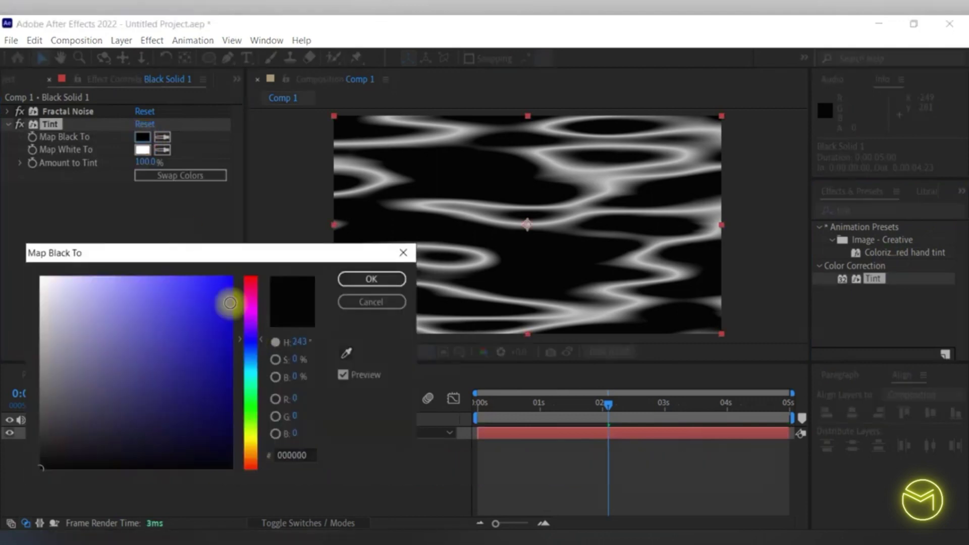
left_click(230, 303)
left_click(371, 280)
left_click(143, 150)
left_click(219, 274)
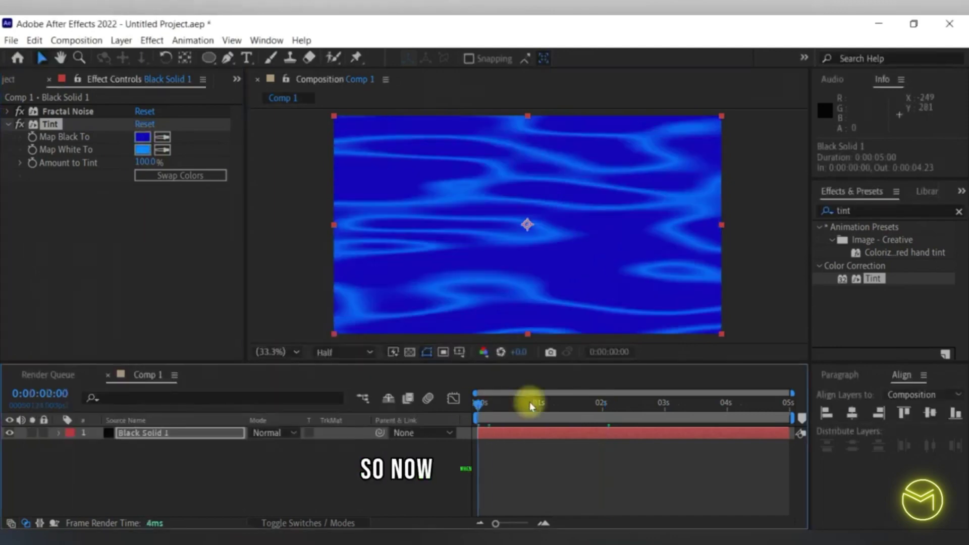
Step: Preview the blue water animation, then expand Fractal Noise and scroll to Evolution
key("space")
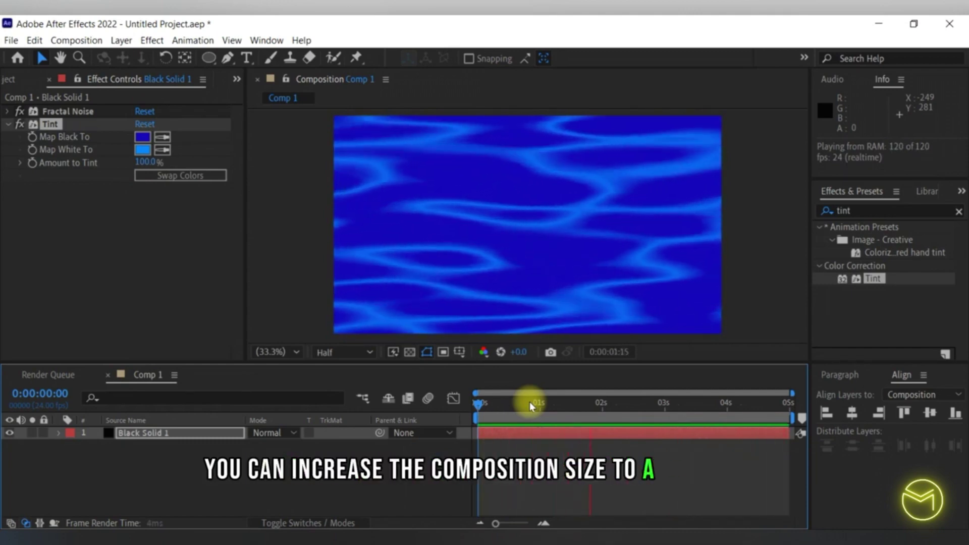
left_click(75, 114)
left_click(7, 114)
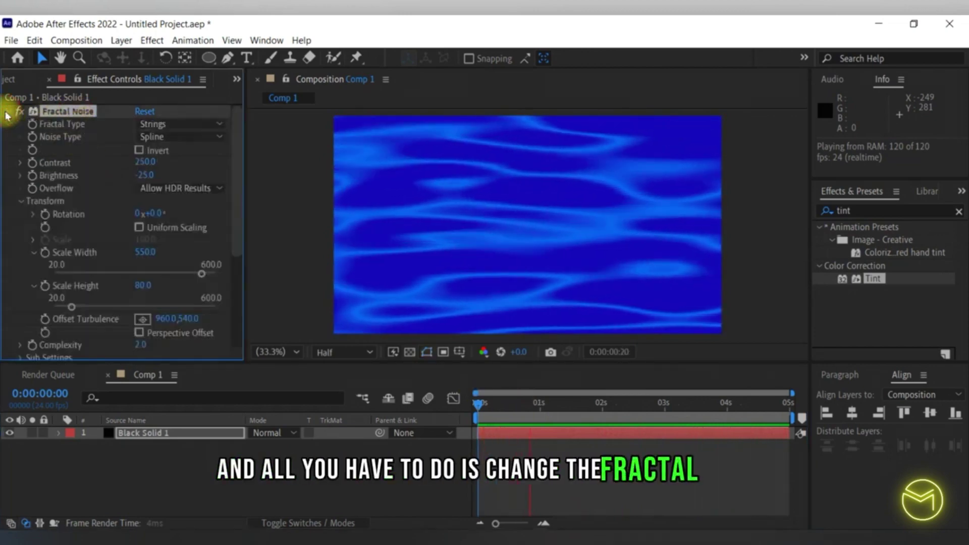
scroll(116, 309, "down", 3)
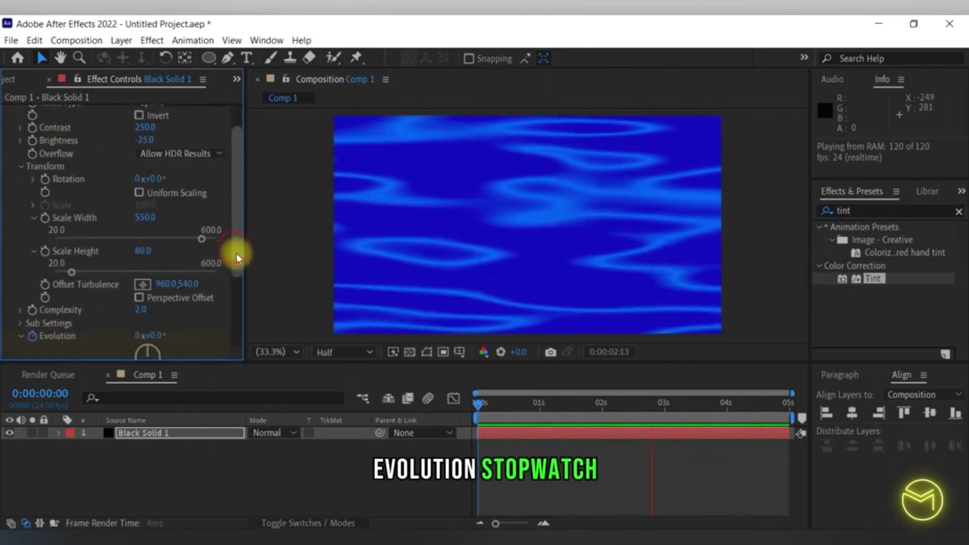
left_click_drag(234, 251, 234, 305)
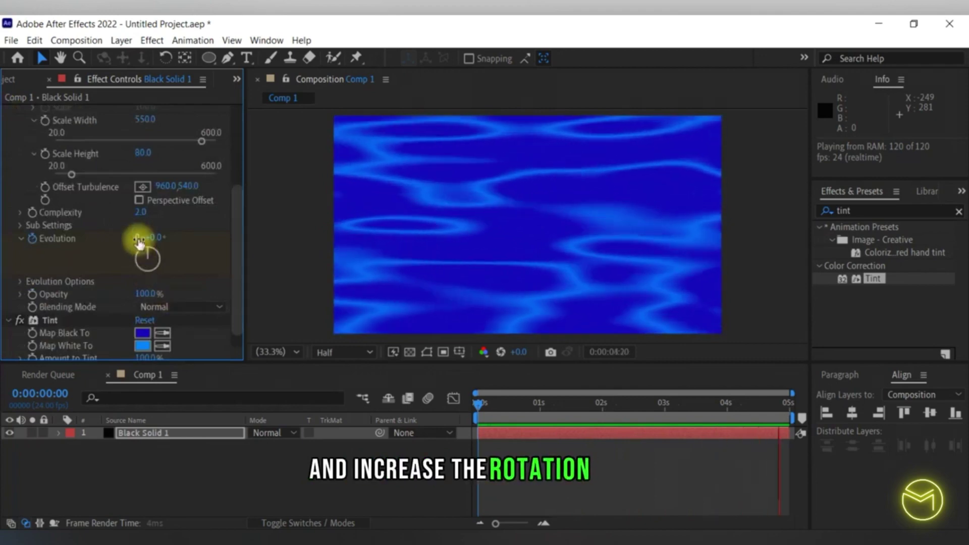